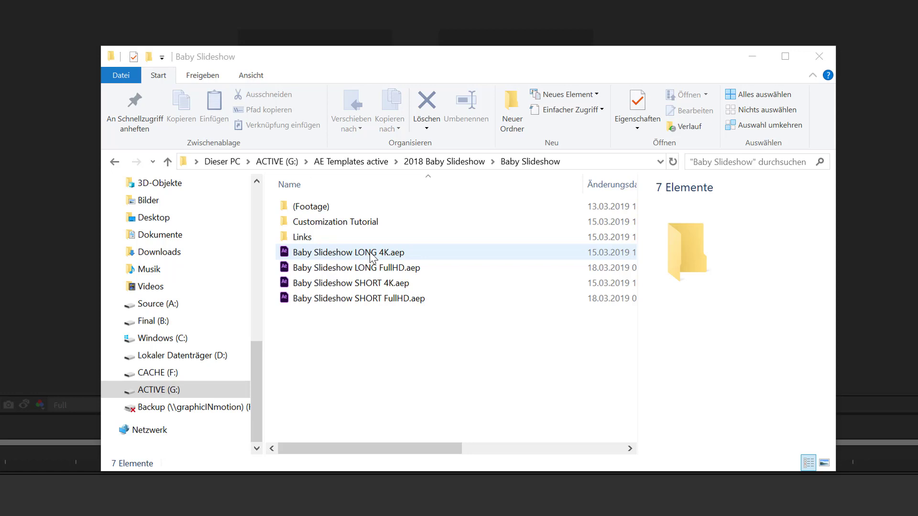
- Look over the LONG and SHORT Baby Slideshow project files in their 4K and FullHD versions
{"action": "left_click", "coordinate": [370, 254]}
{"action": "left_click", "coordinate": [386, 284]}
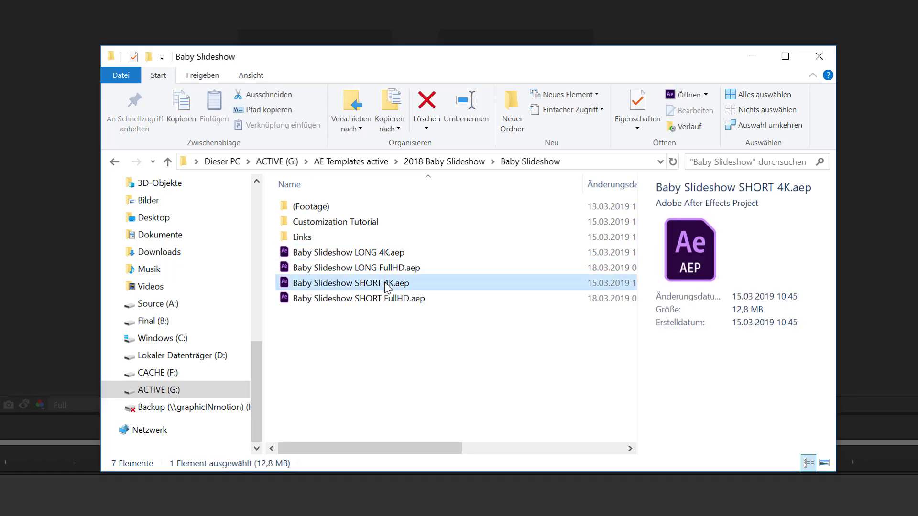
{"action": "left_click", "coordinate": [387, 269]}
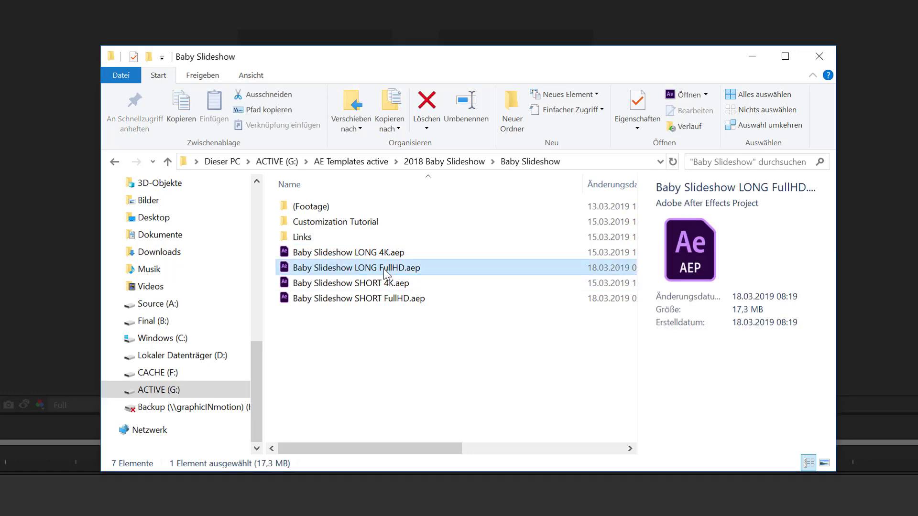
{"action": "left_click", "coordinate": [399, 299]}
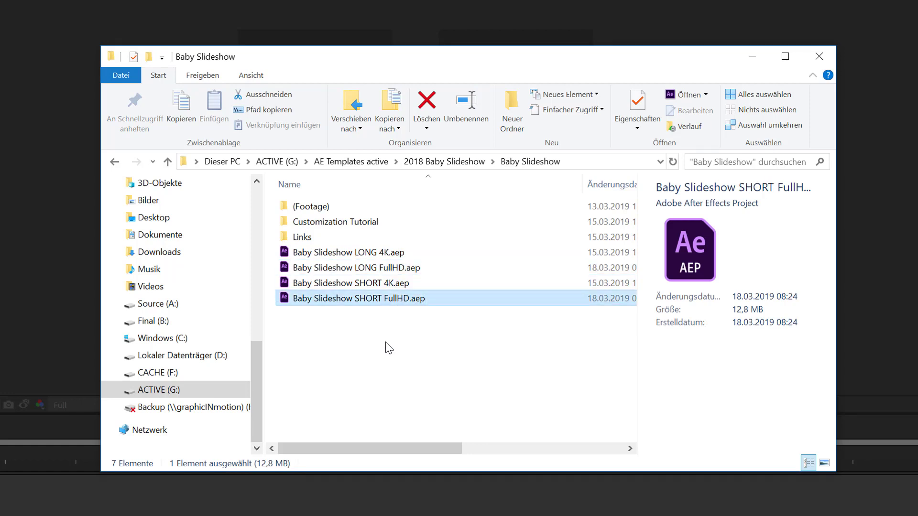
{"action": "left_click", "coordinate": [385, 342]}
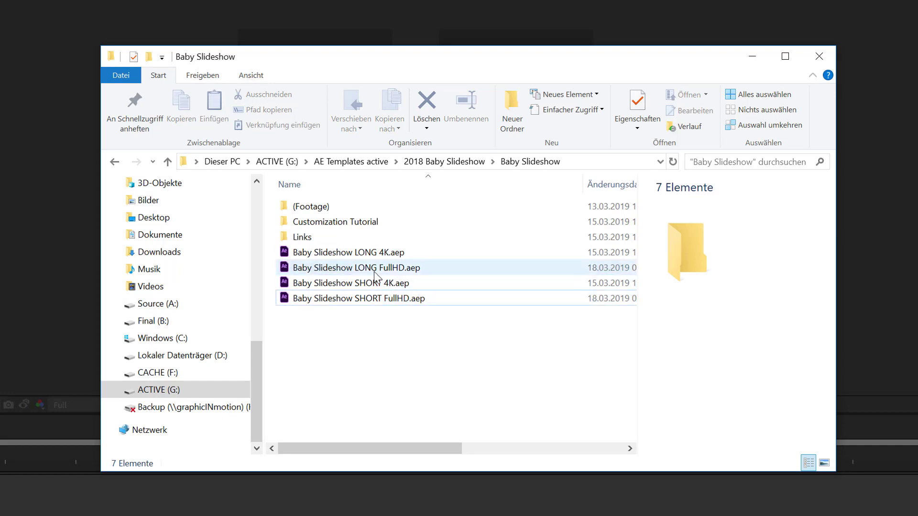
- Check the music and font shortcuts in the Links folder, return to the Baby Slideshow folder and close the file window
{"action": "double_click", "coordinate": [300, 237]}
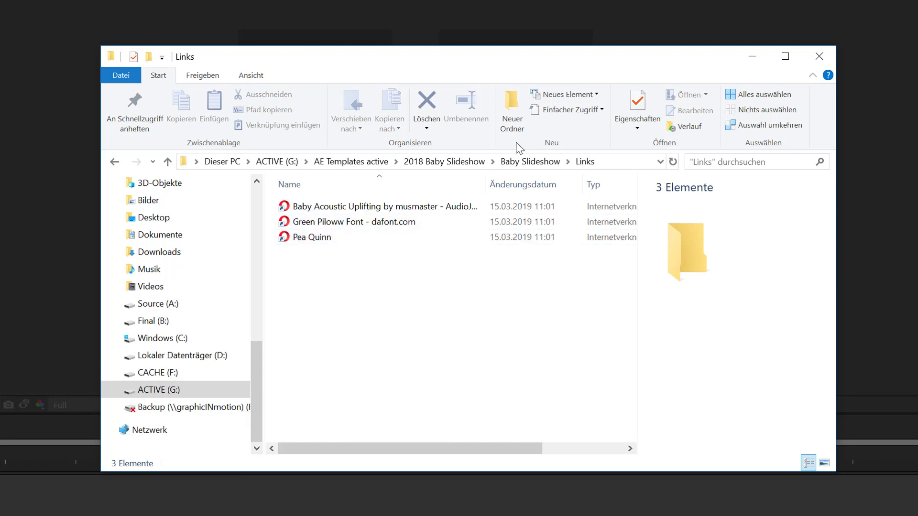
{"action": "left_click", "coordinate": [534, 165]}
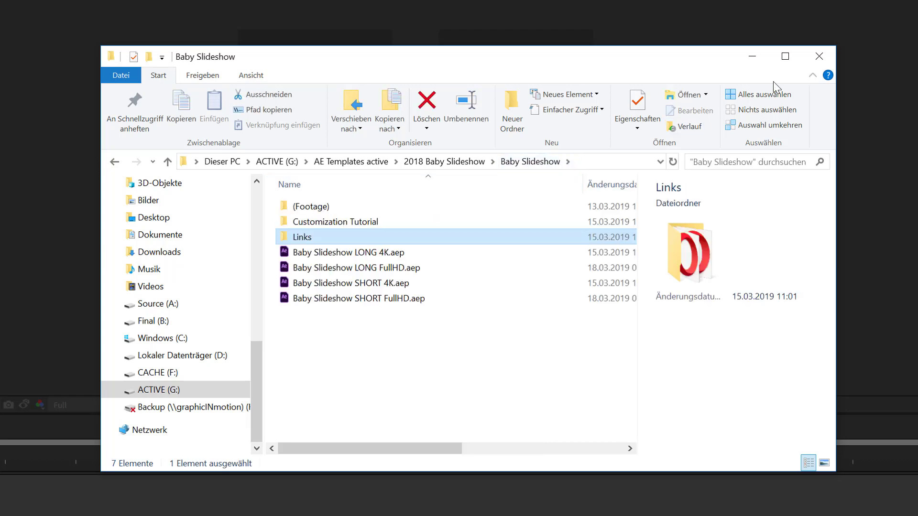
{"action": "left_click", "coordinate": [816, 55]}
- Open the project Baby Slideshow SHORT FullHD.aep and accept its conversion to the current version
{"action": "left_click", "coordinate": [5, 25]}
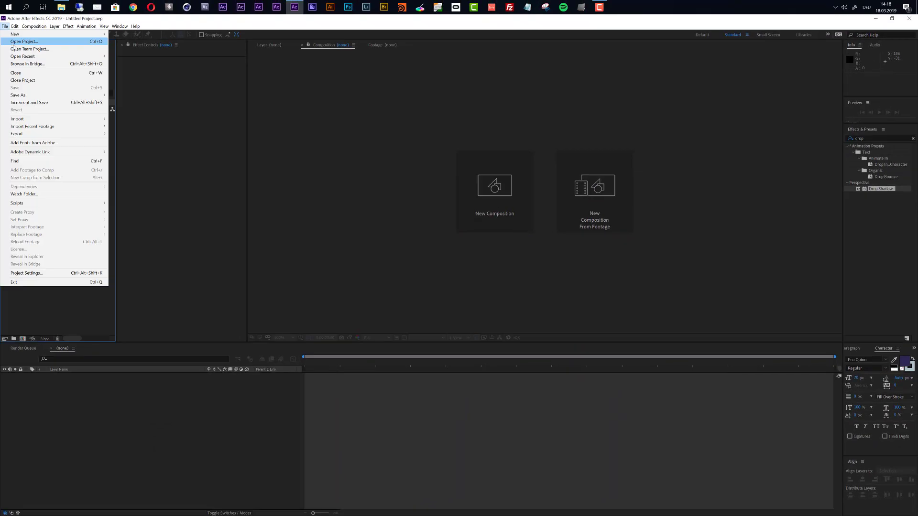
{"action": "left_click", "coordinate": [22, 42]}
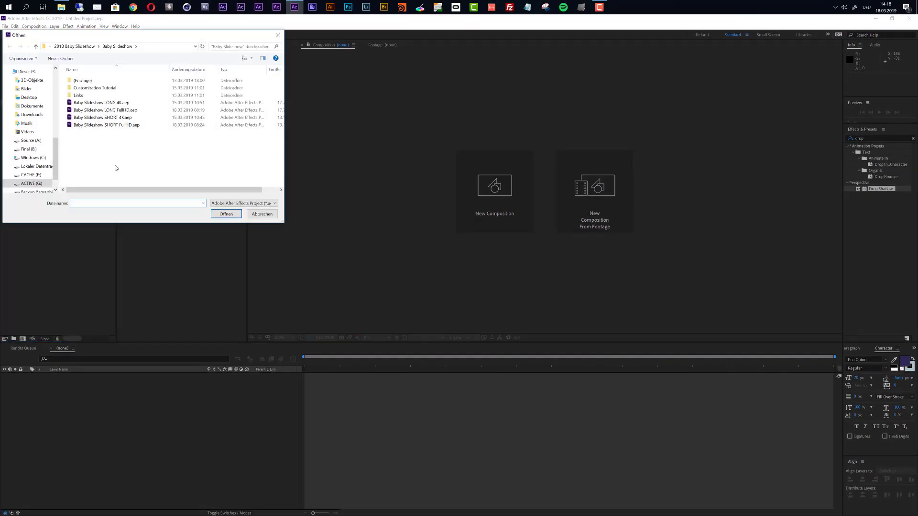
{"action": "left_click", "coordinate": [87, 128]}
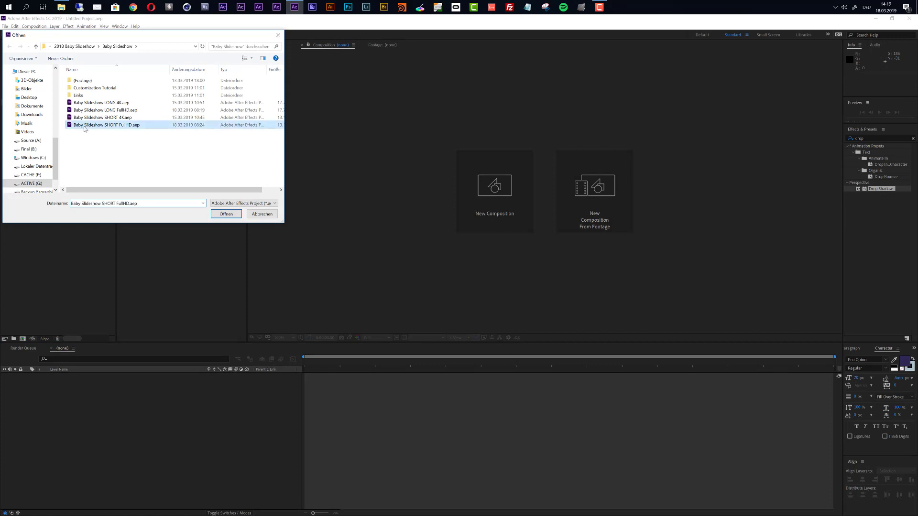
{"action": "left_click", "coordinate": [226, 214]}
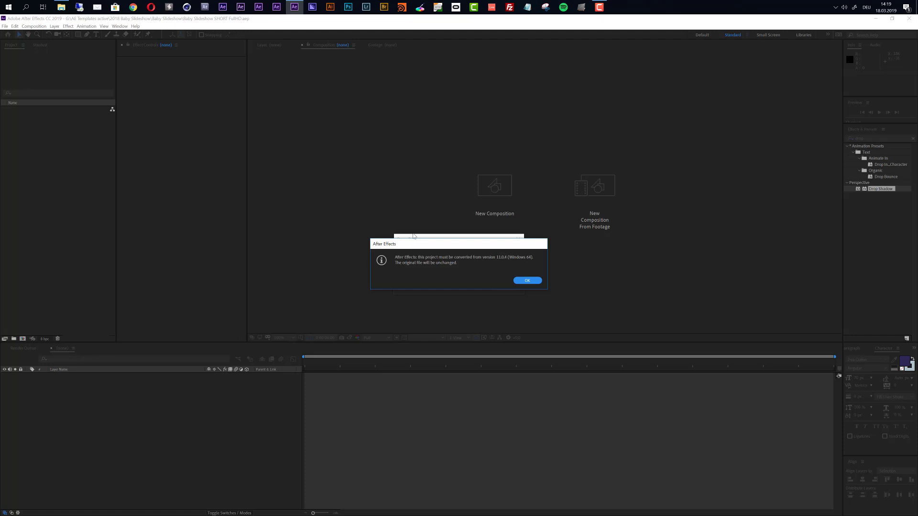
{"action": "left_click", "coordinate": [536, 284]}
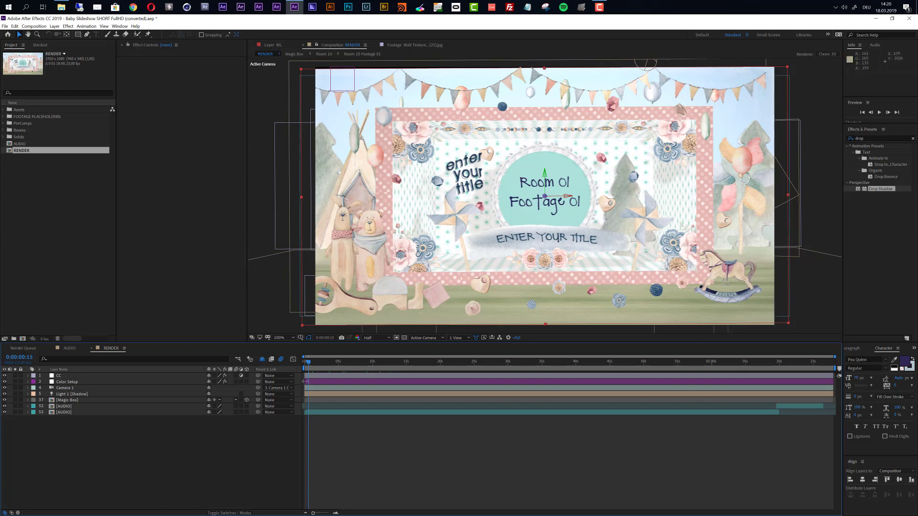
- Examine the RENDER composition between about 10 and 14 seconds, where the box turns from Room 01 to Room 02
{"action": "left_click", "coordinate": [373, 364]}
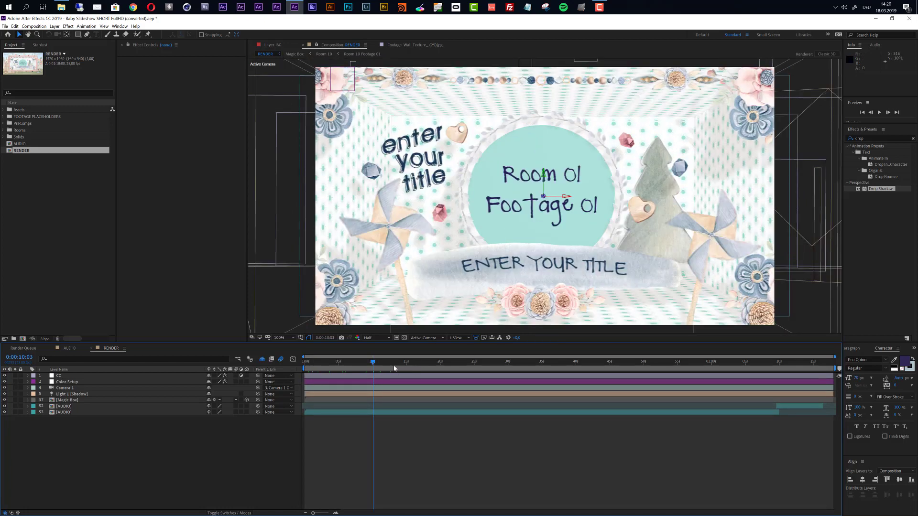
{"action": "left_click", "coordinate": [385, 363]}
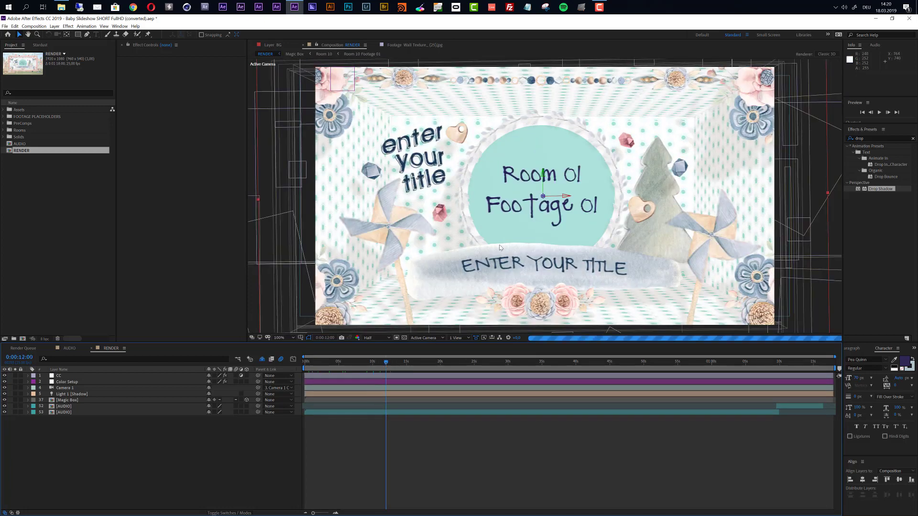
{"action": "left_click", "coordinate": [399, 364]}
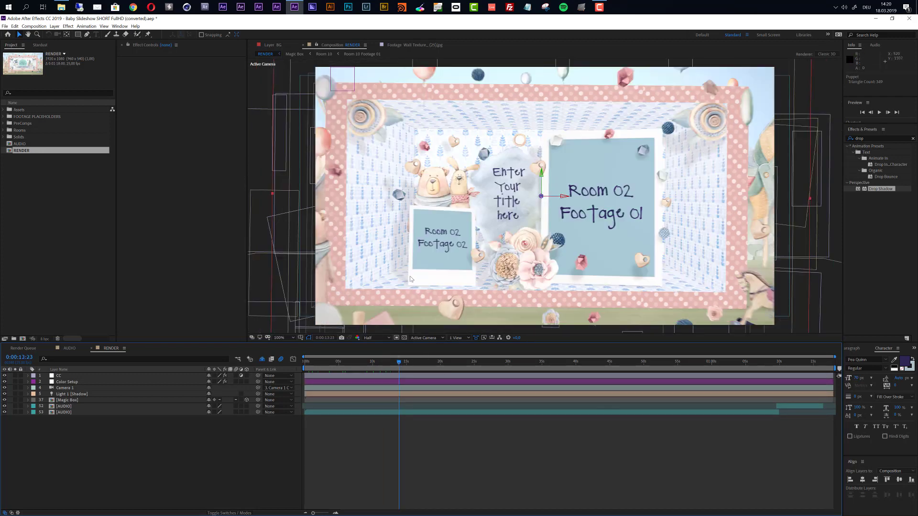
{"action": "left_click", "coordinate": [392, 364]}
{"action": "left_click", "coordinate": [549, 215]}
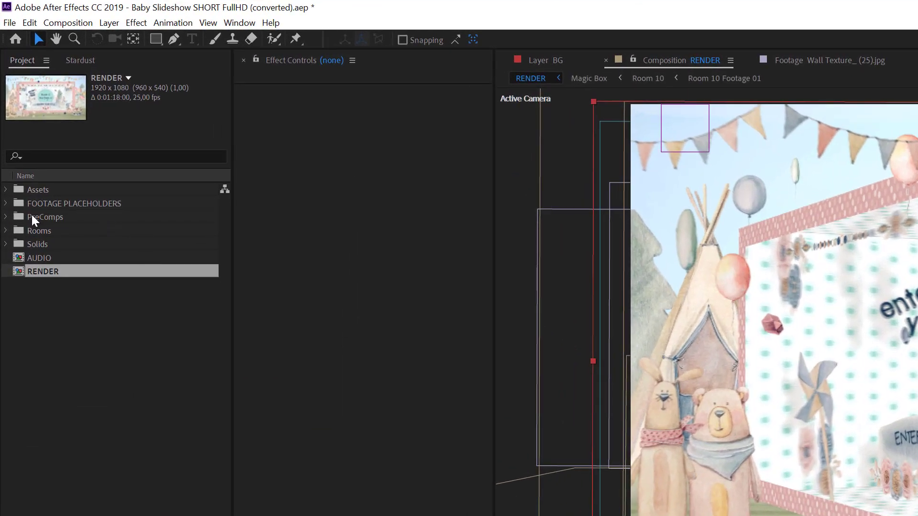
{"action": "left_click", "coordinate": [21, 207]}
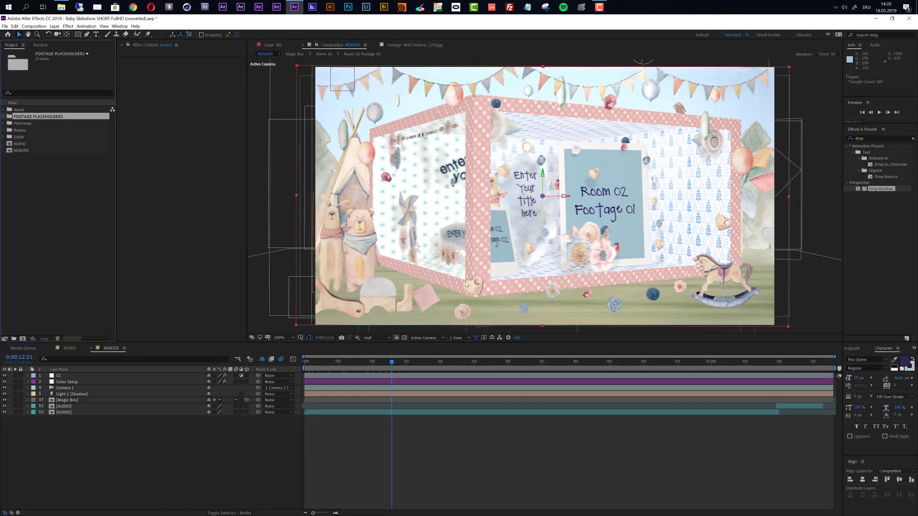
{"action": "key", "text": "space"}
{"action": "left_click", "coordinate": [495, 329]}
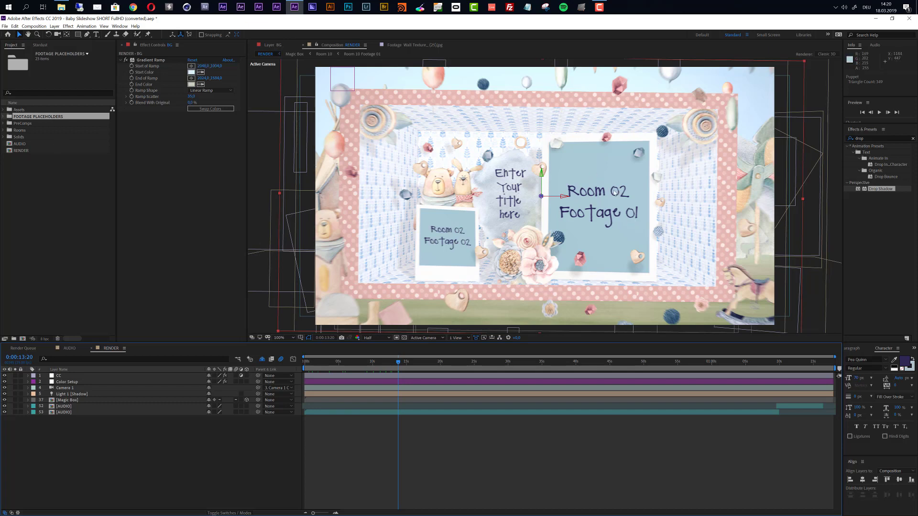
- Inspect the Room 02 Footage 01 composition in the FOOTAGE PLACEHOLDERS folder, collapse the folder and return to the RENDER composition
{"action": "left_click", "coordinate": [3, 118]}
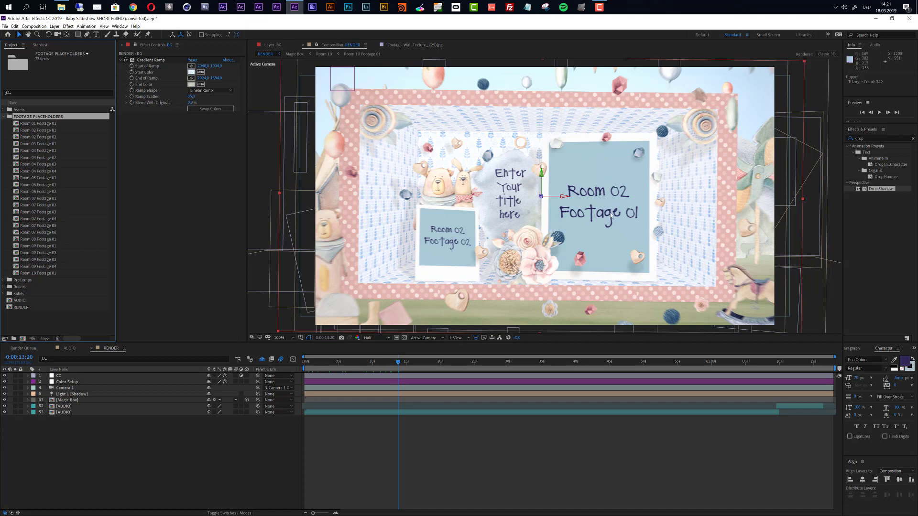
{"action": "left_click", "coordinate": [22, 130]}
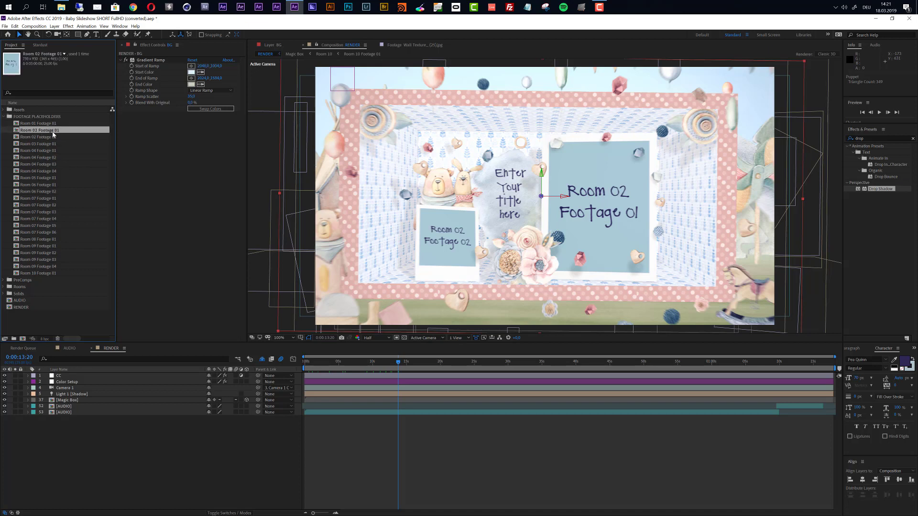
{"action": "double_click", "coordinate": [53, 132]}
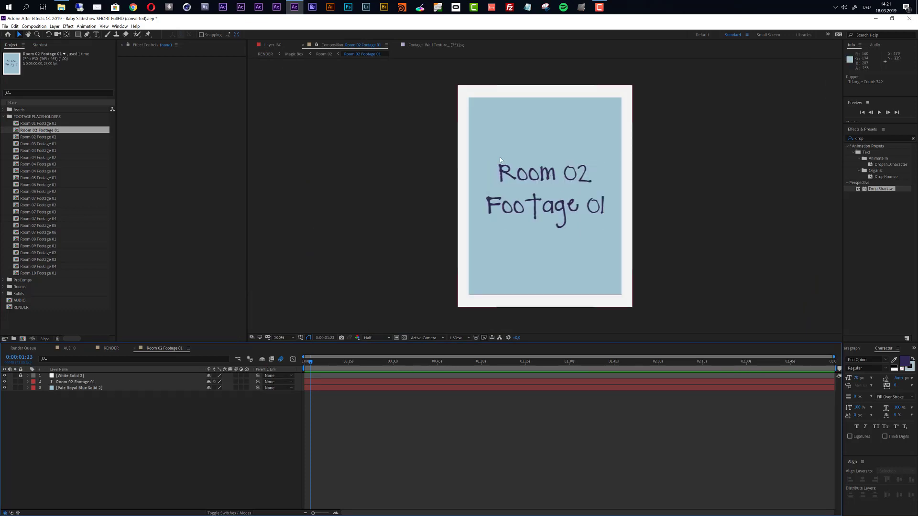
{"action": "left_click", "coordinate": [5, 118]}
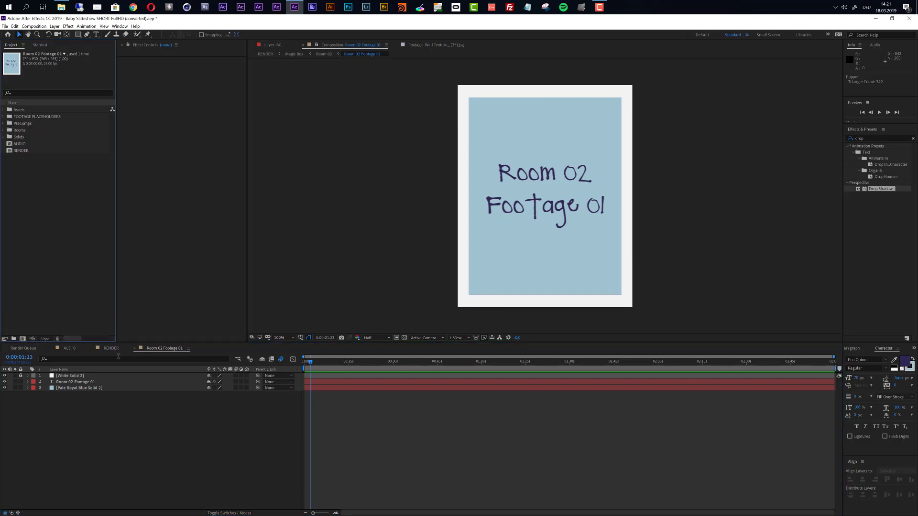
{"action": "left_click", "coordinate": [114, 349]}
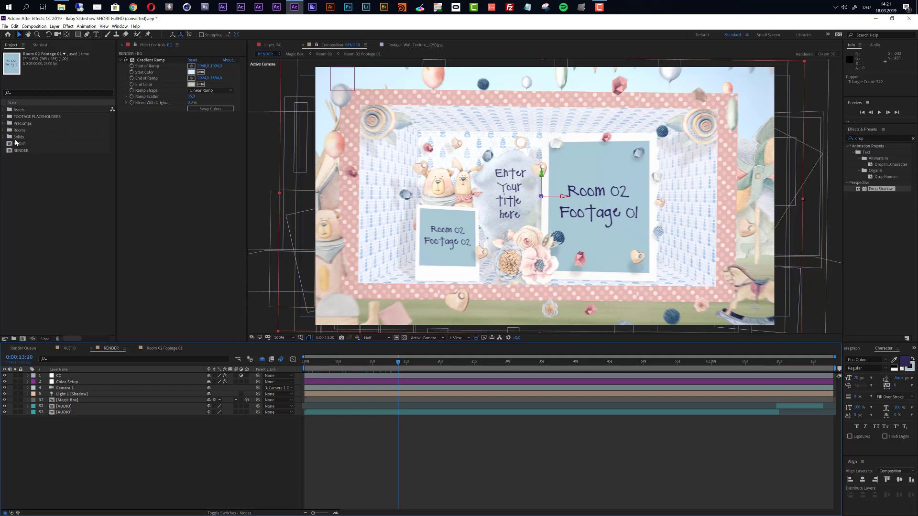
- Go to about 2 seconds in RENDER and open the Room 01 composition from the Rooms folder at 100% magnification
{"action": "left_click", "coordinate": [4, 130]}
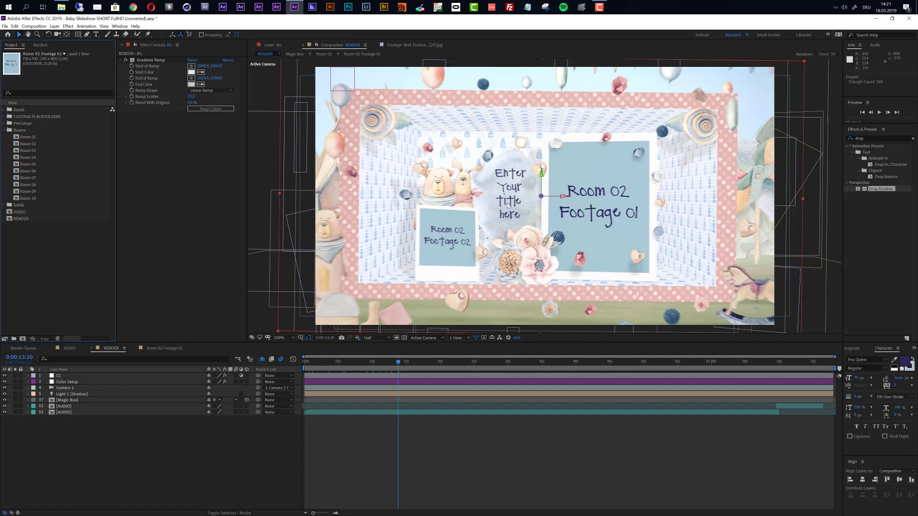
{"action": "left_click", "coordinate": [319, 365]}
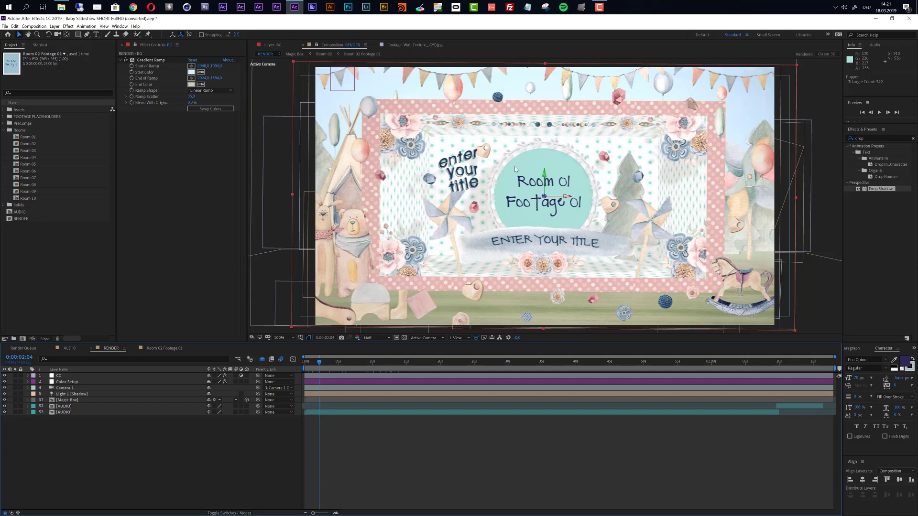
{"action": "left_click", "coordinate": [24, 138]}
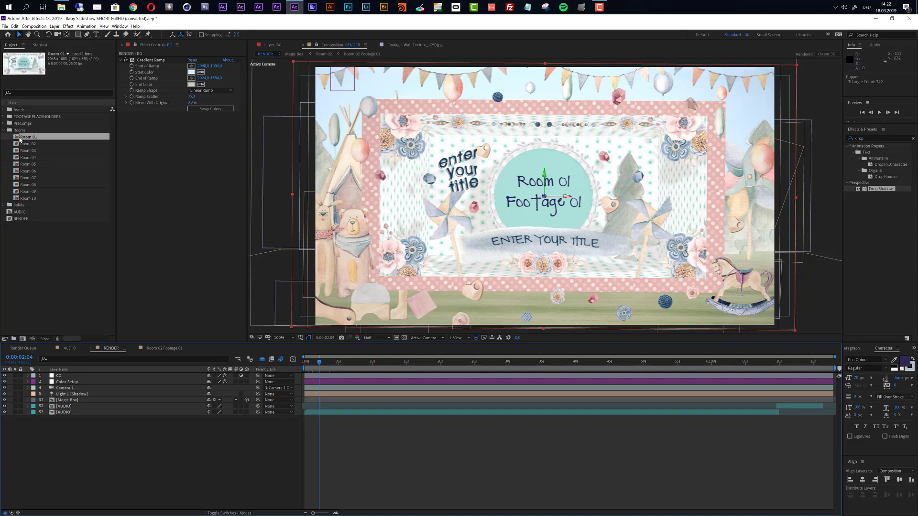
{"action": "double_click", "coordinate": [19, 138]}
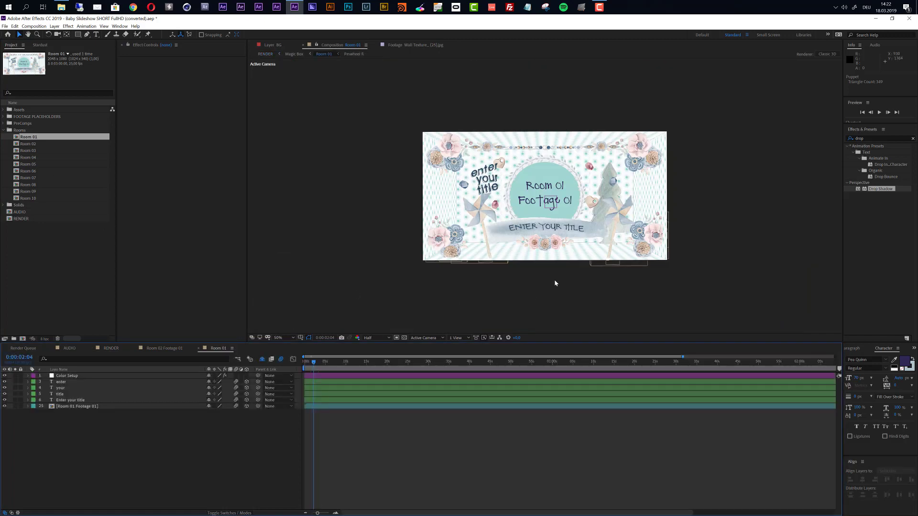
{"action": "key", "text": "period"}
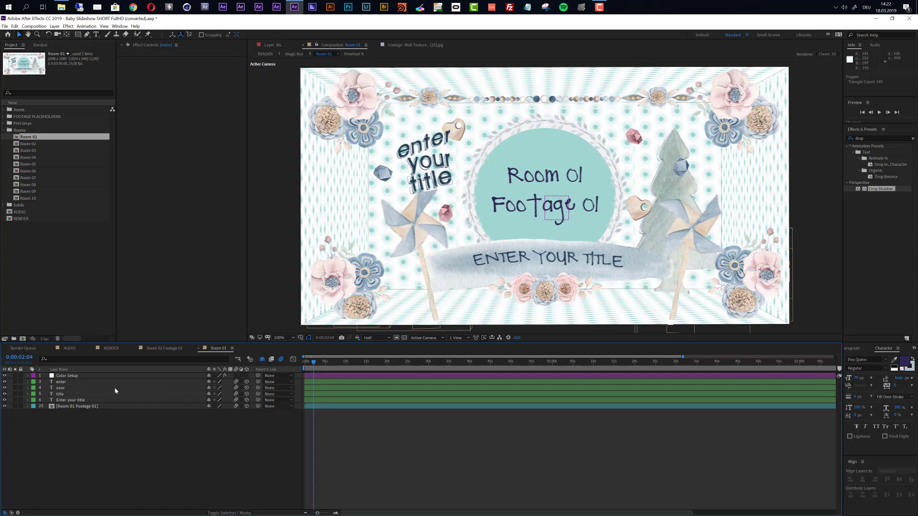
- Replace the text of the "Enter your title" layer in Room 01 with "Happy Birthday"
{"action": "left_click", "coordinate": [60, 381]}
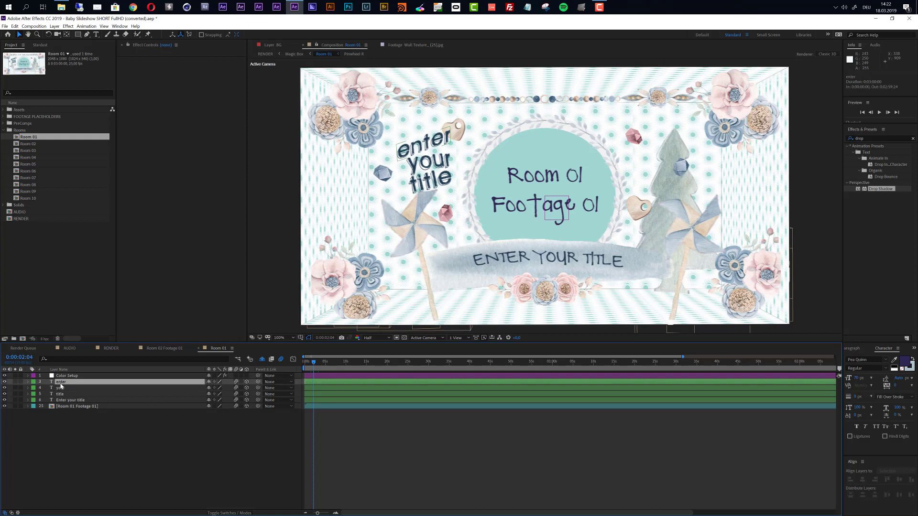
{"action": "left_click", "coordinate": [60, 387]}
{"action": "double_click", "coordinate": [75, 401]}
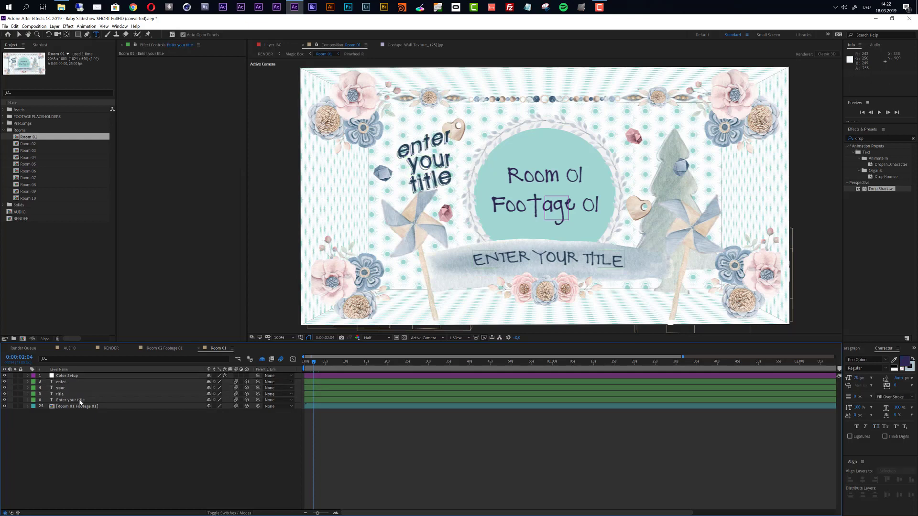
{"action": "left_click", "coordinate": [72, 401]}
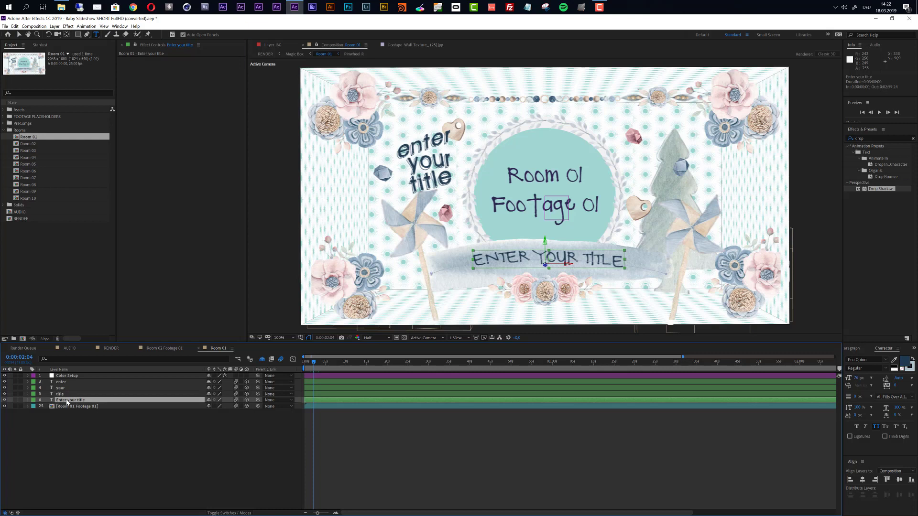
{"action": "double_click", "coordinate": [67, 401]}
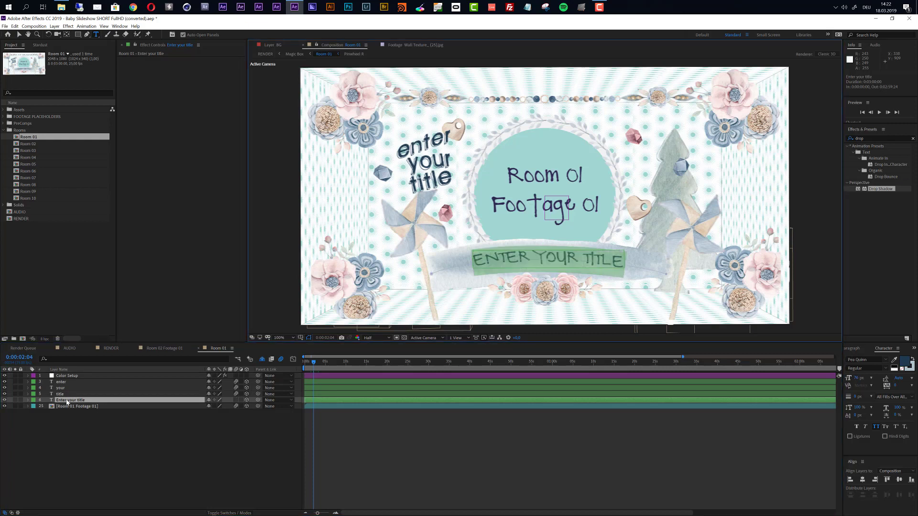
{"action": "type", "text": "Happy Birthday"}
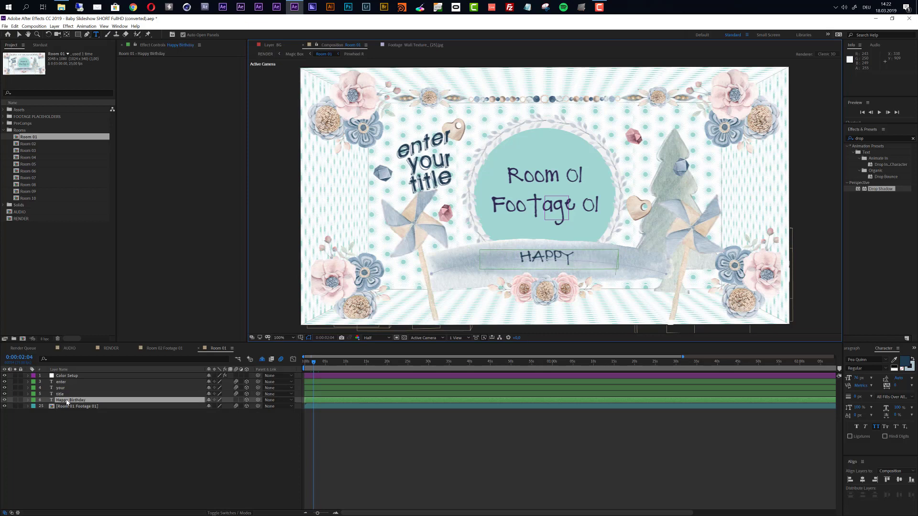
{"action": "left_click", "coordinate": [82, 447]}
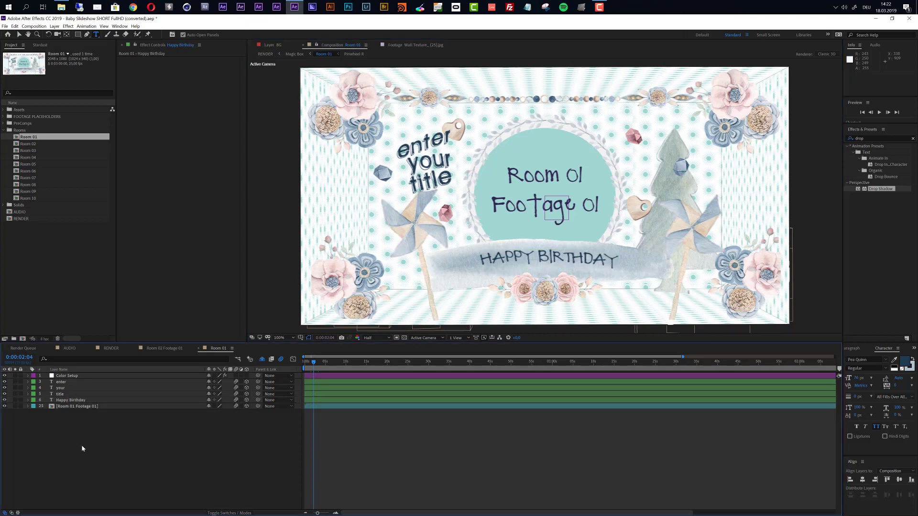
- Switch to the Selection tool, check the position handles of the Happy Birthday text layer and deselect the layer
{"action": "left_click", "coordinate": [85, 401]}
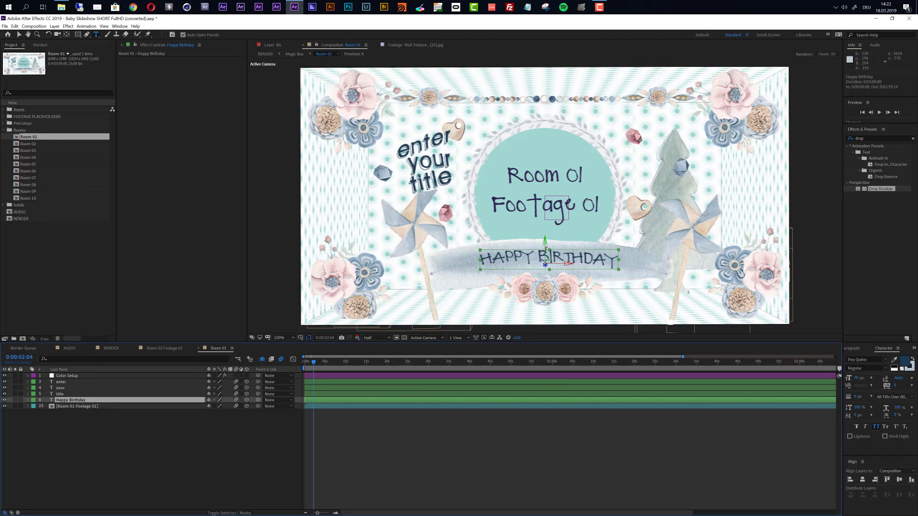
{"action": "left_click", "coordinate": [19, 35]}
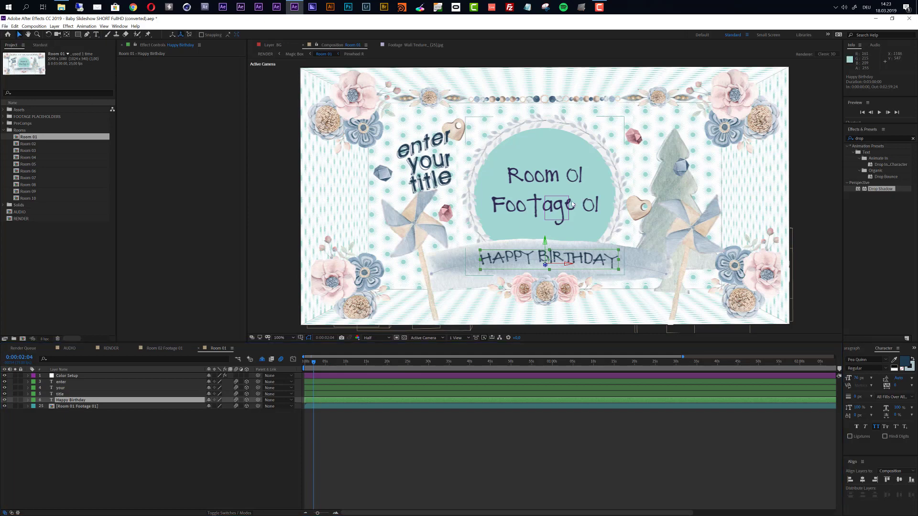
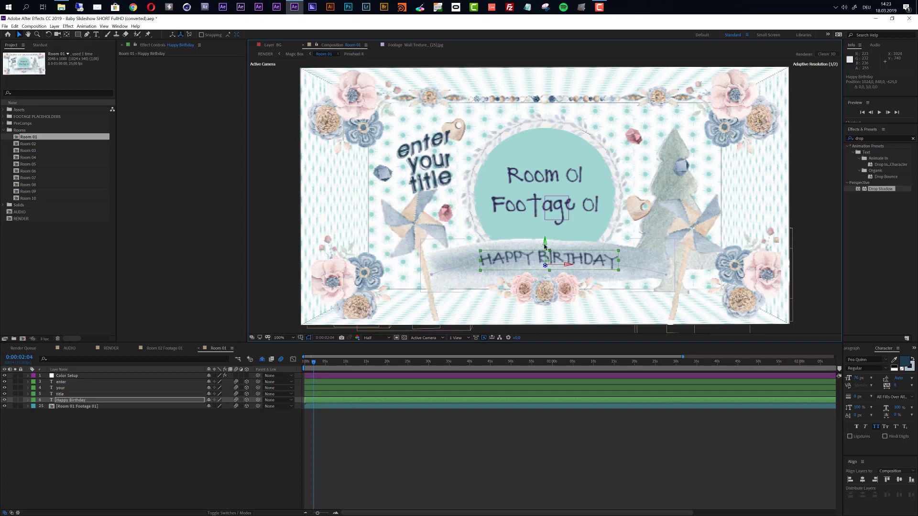
{"action": "left_click", "coordinate": [429, 414]}
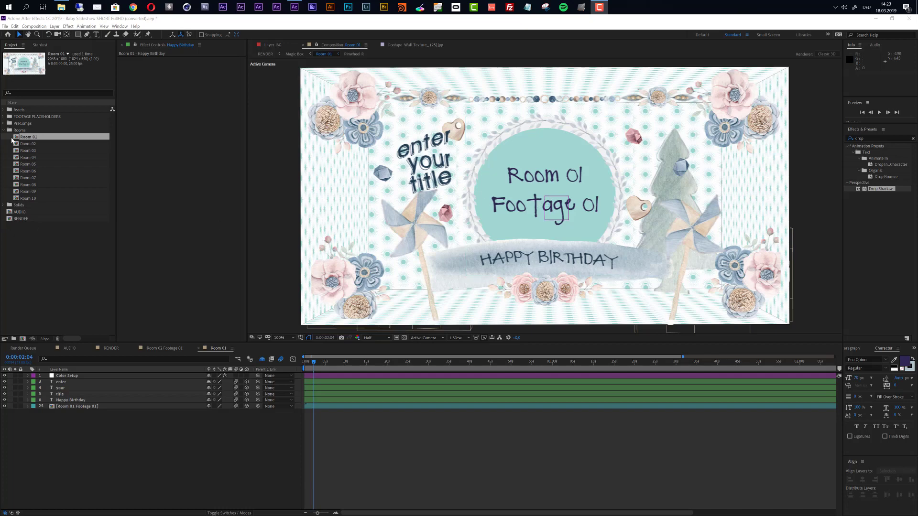
- Import the photo colin-231363-unsplash.jpg from the Stockphotos folder into the project
{"action": "left_click", "coordinate": [5, 26]}
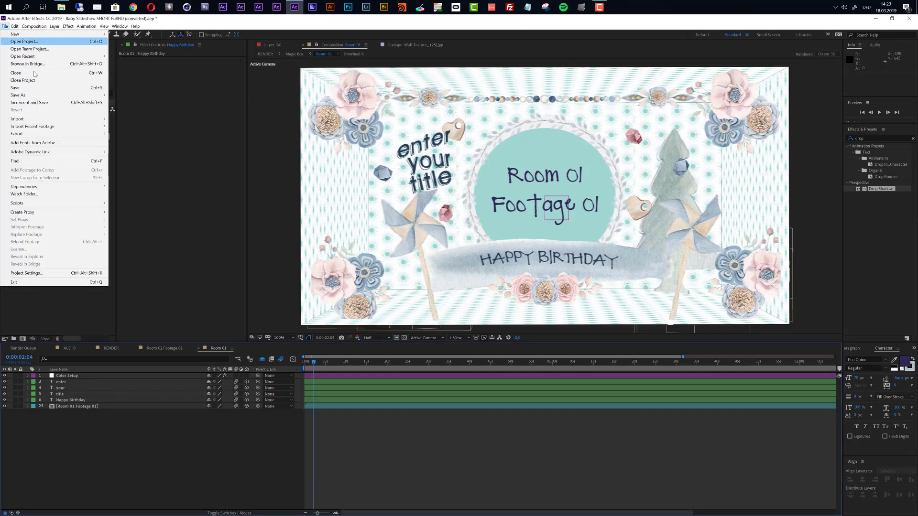
{"action": "mouse_move", "coordinate": [39, 119]}
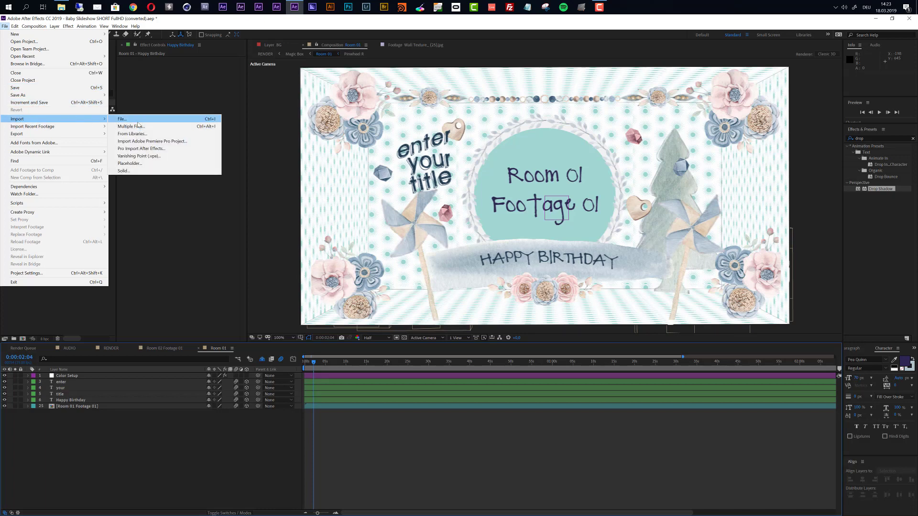
{"action": "left_click", "coordinate": [139, 127]}
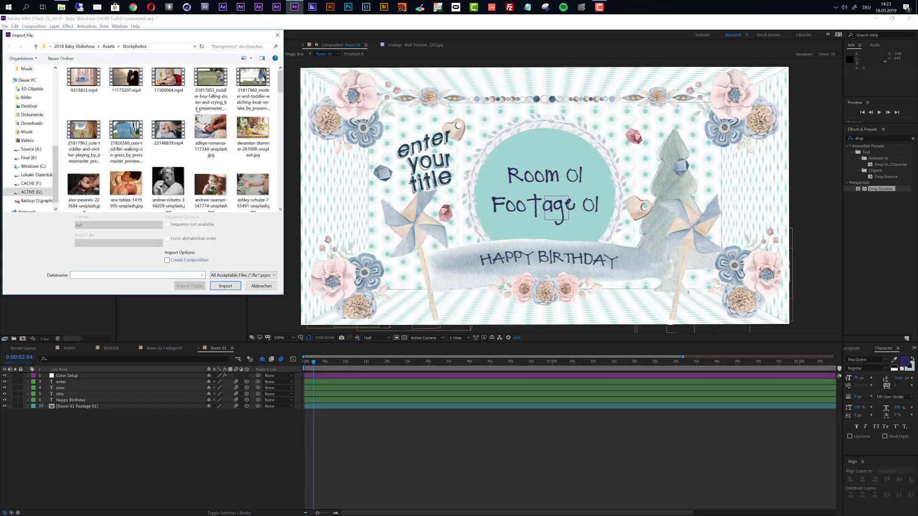
{"action": "scroll", "coordinate": [177, 172], "scroll_direction": "down", "scroll_amount": 3}
{"action": "left_click", "coordinate": [174, 178]}
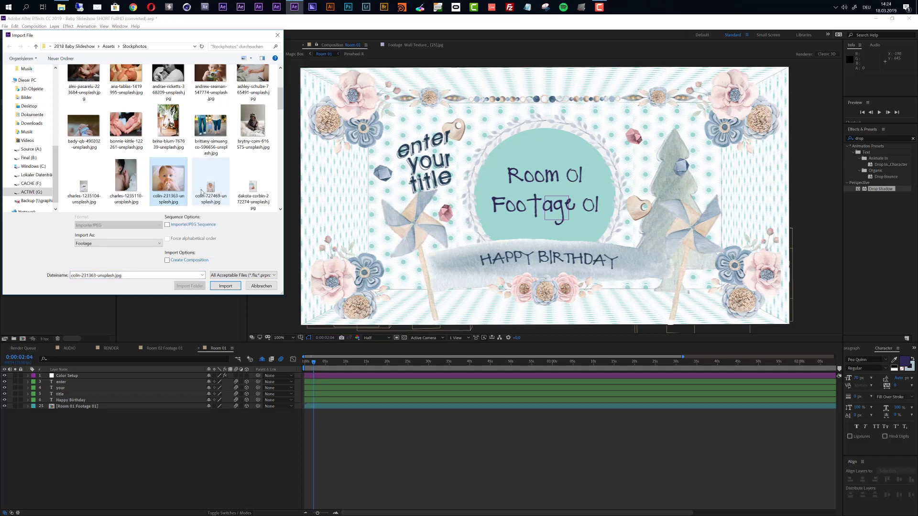
{"action": "left_click", "coordinate": [230, 287]}
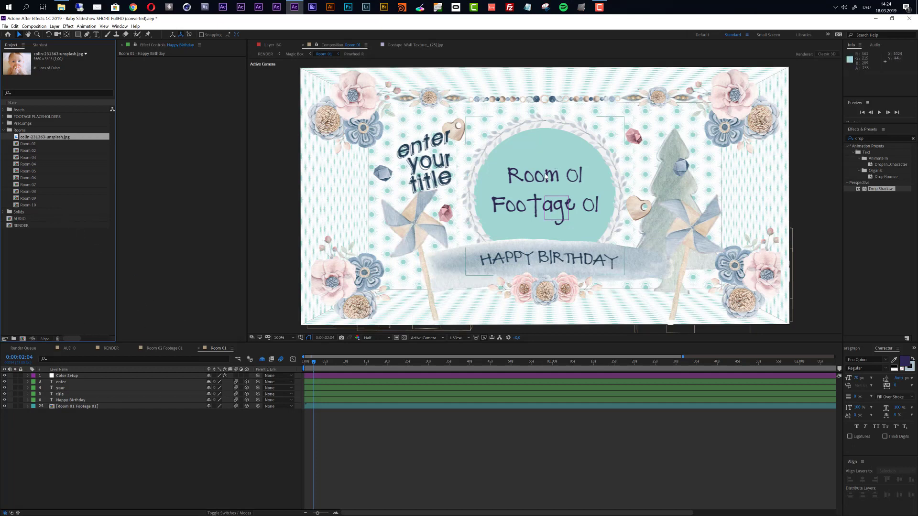
- Open the Room 01 Footage 01 composition from Room 01 and inspect its text, cyan solid and Frame layers
{"action": "left_click", "coordinate": [68, 407]}
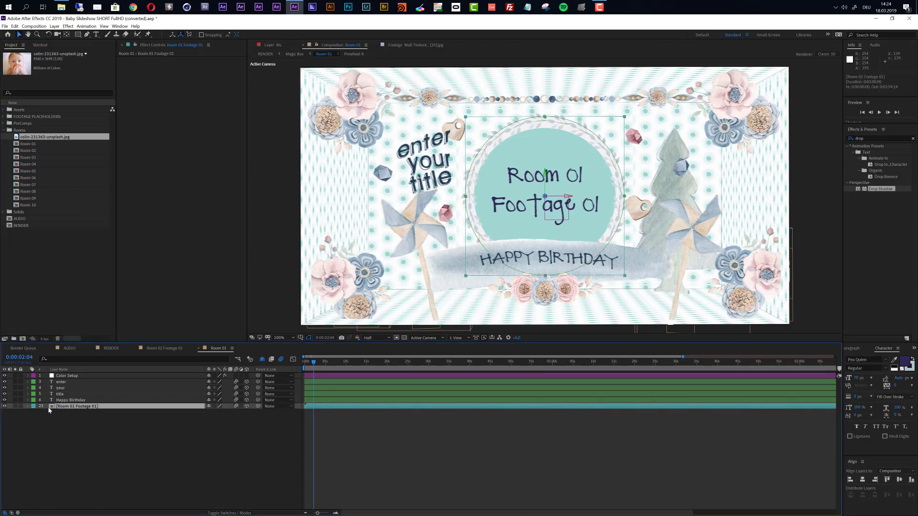
{"action": "double_click", "coordinate": [52, 407]}
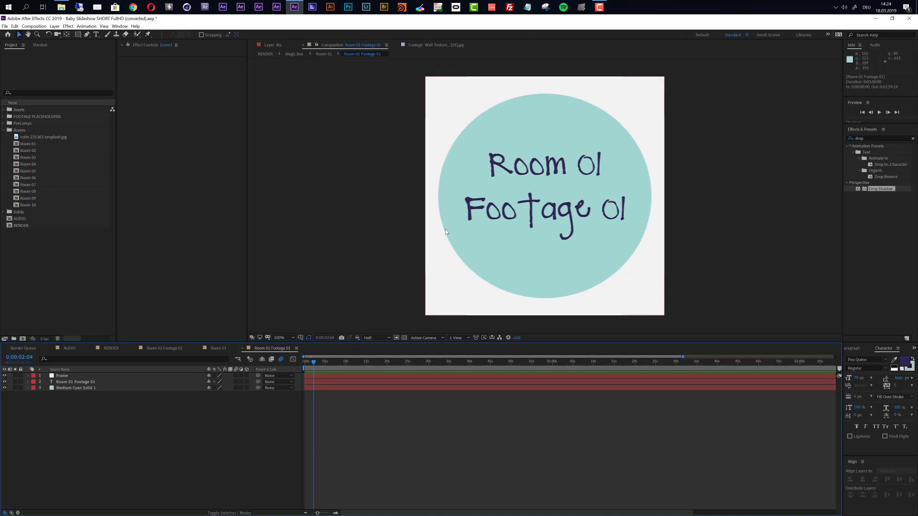
{"action": "left_click", "coordinate": [65, 382]}
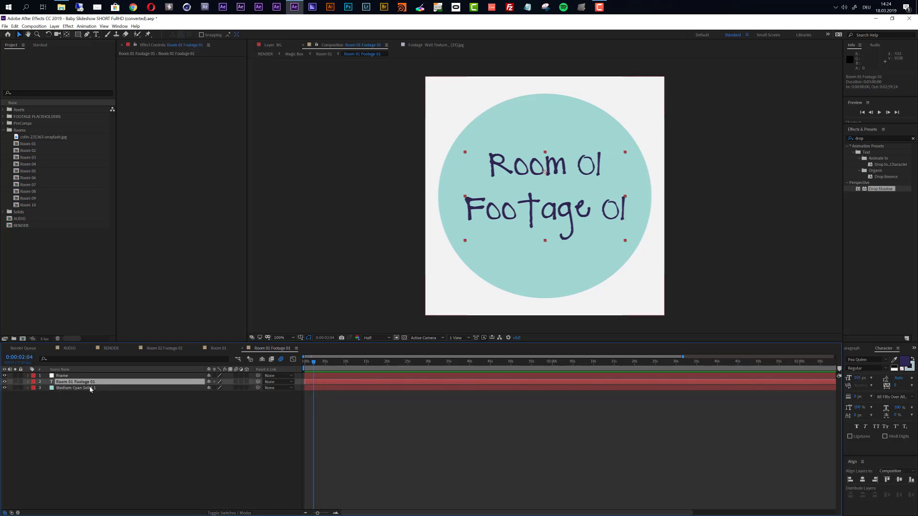
{"action": "left_click", "coordinate": [91, 388]}
{"action": "left_click", "coordinate": [65, 376]}
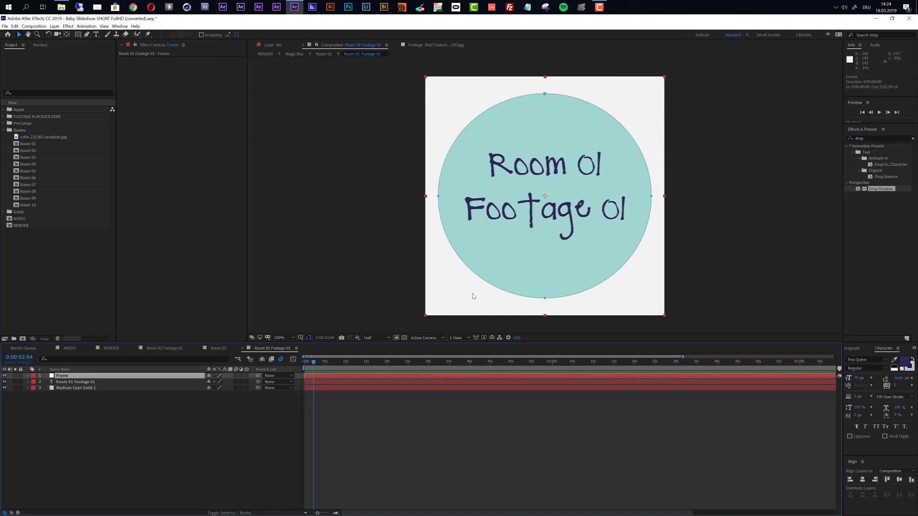
- Add colin-231363-unsplash.jpg above the Frame layer in Room 01 Footage 01 and check it in the Room 01 composition
{"action": "left_click", "coordinate": [49, 138]}
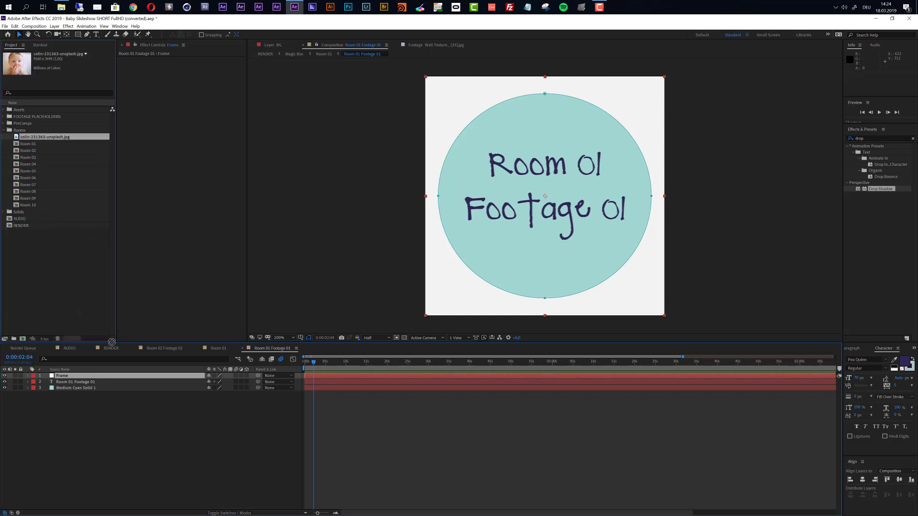
{"action": "left_click_drag", "start_coordinate": [108, 370], "coordinate": [66, 377]}
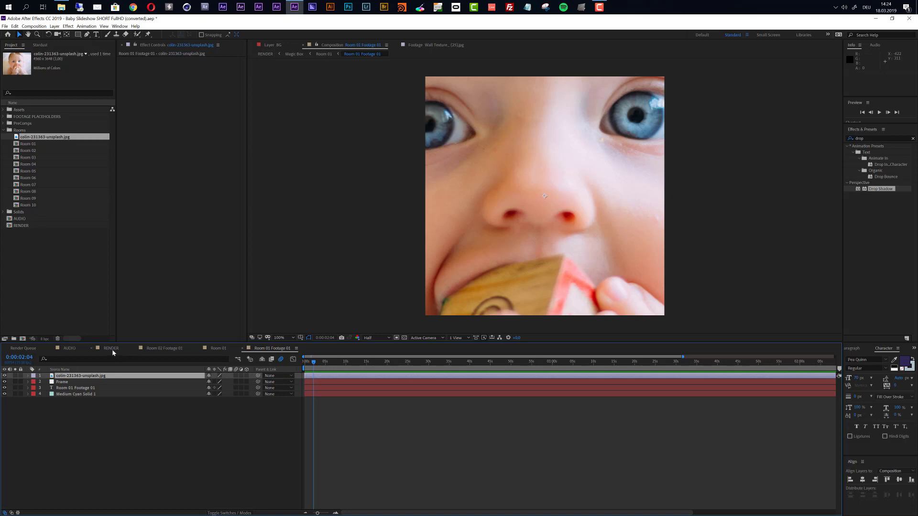
{"action": "left_click", "coordinate": [218, 348]}
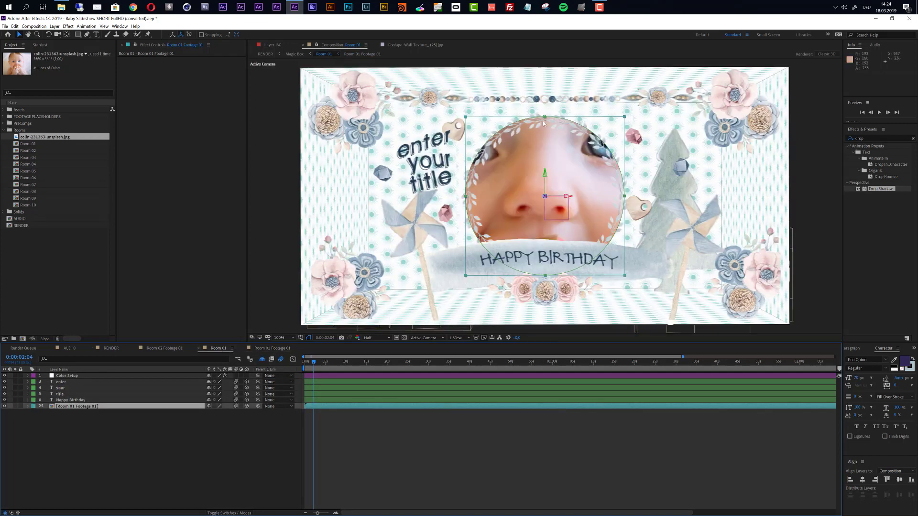
- Move the photo layer below the Frame layer in Room 01 Footage 01 and check the framing in Room 01
{"action": "left_click", "coordinate": [270, 349]}
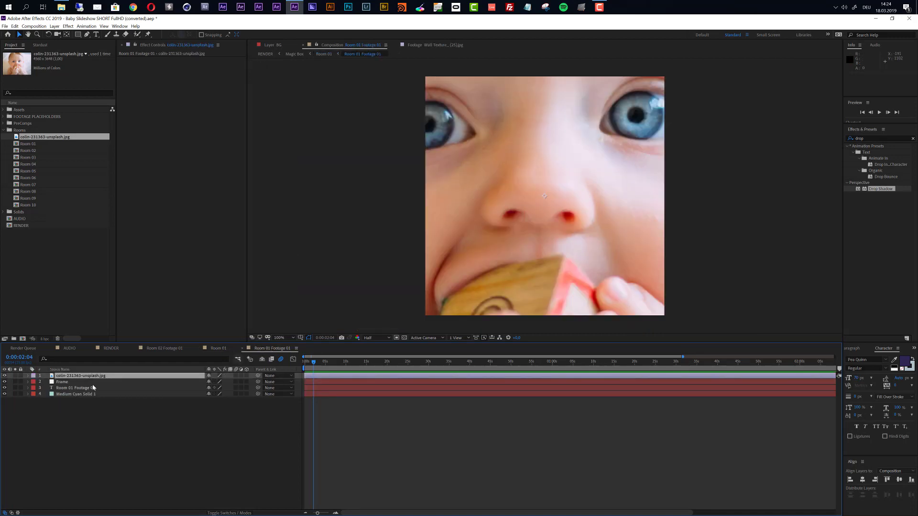
{"action": "left_click_drag", "start_coordinate": [79, 375], "coordinate": [80, 383]}
{"action": "left_click", "coordinate": [219, 349]}
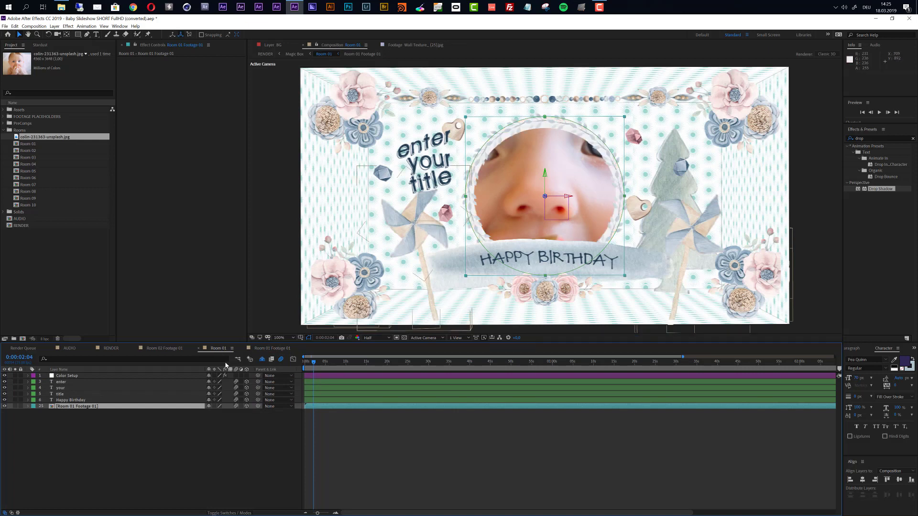
- Scale the photo layer in Room 01 Footage 01 down to about 24% and return to Room 01
{"action": "left_click", "coordinate": [270, 349]}
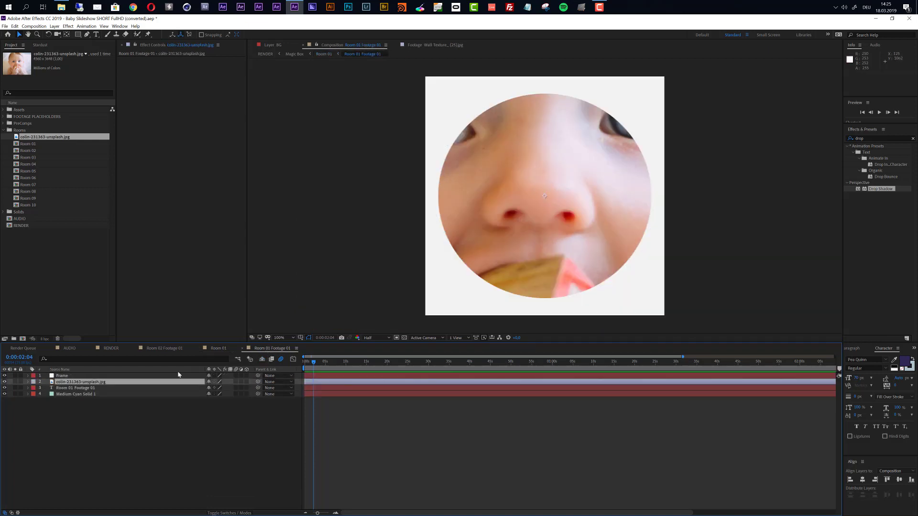
{"action": "left_click", "coordinate": [110, 383]}
{"action": "key", "text": "s"}
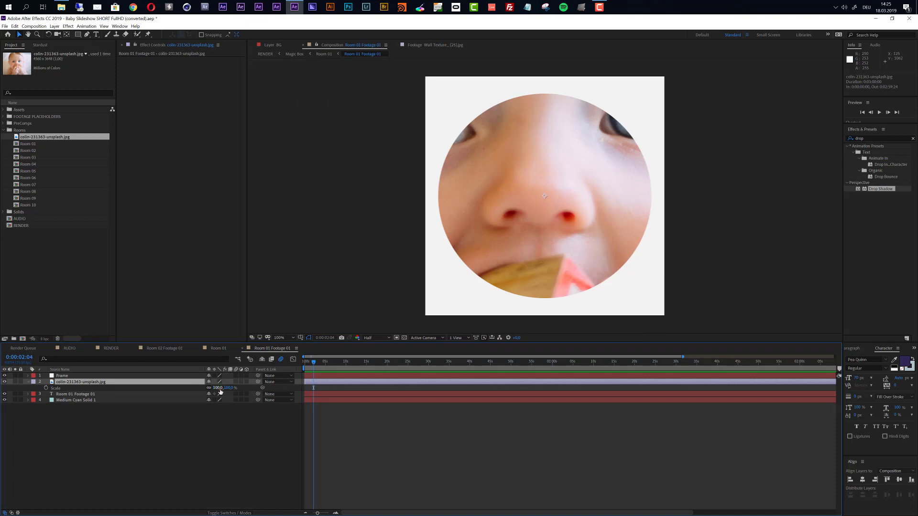
{"action": "left_click_drag", "start_coordinate": [221, 388], "coordinate": [191, 391]}
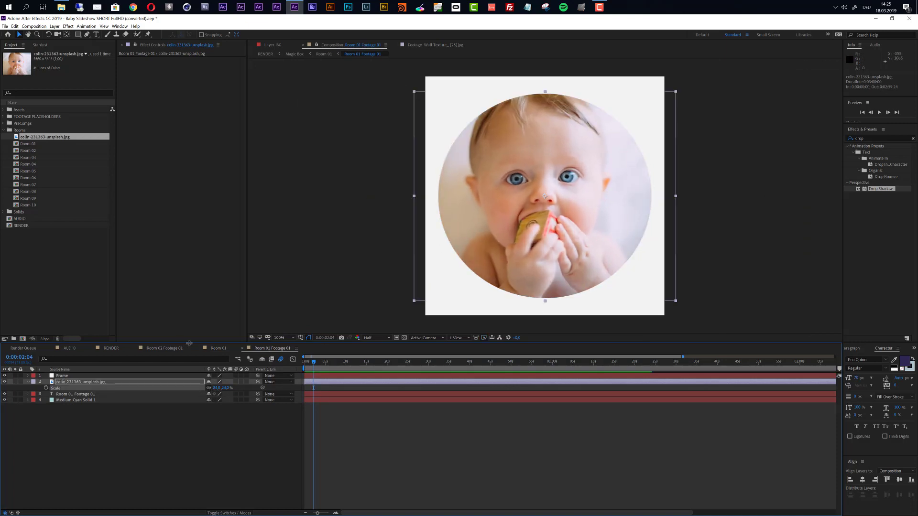
{"action": "left_click", "coordinate": [217, 347]}
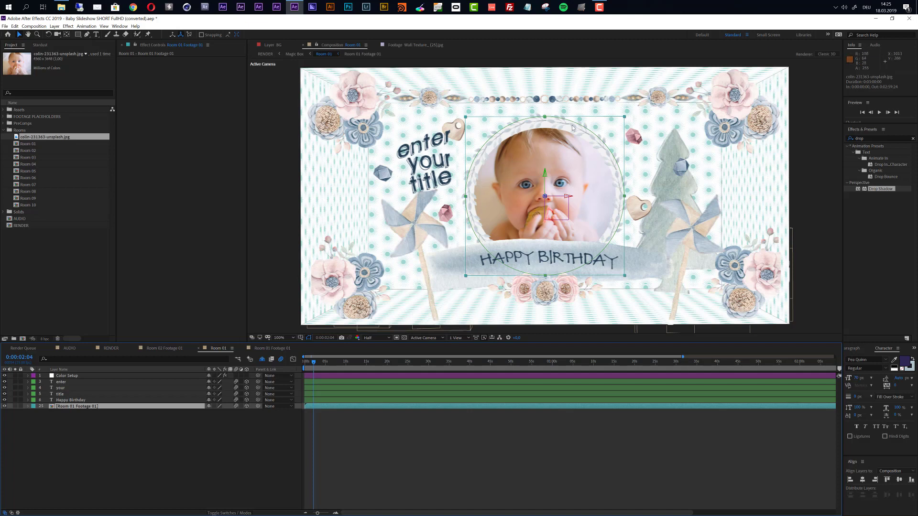
- Open the Room 02 composition at its first frame and inspect its title layer and two footage layers
{"action": "double_click", "coordinate": [29, 150]}
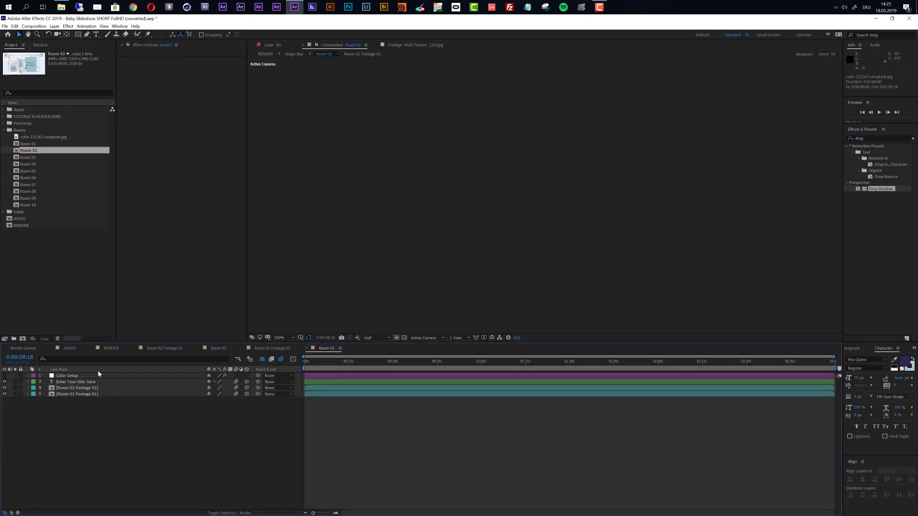
{"action": "left_click_drag", "start_coordinate": [334, 361], "coordinate": [71, 383]}
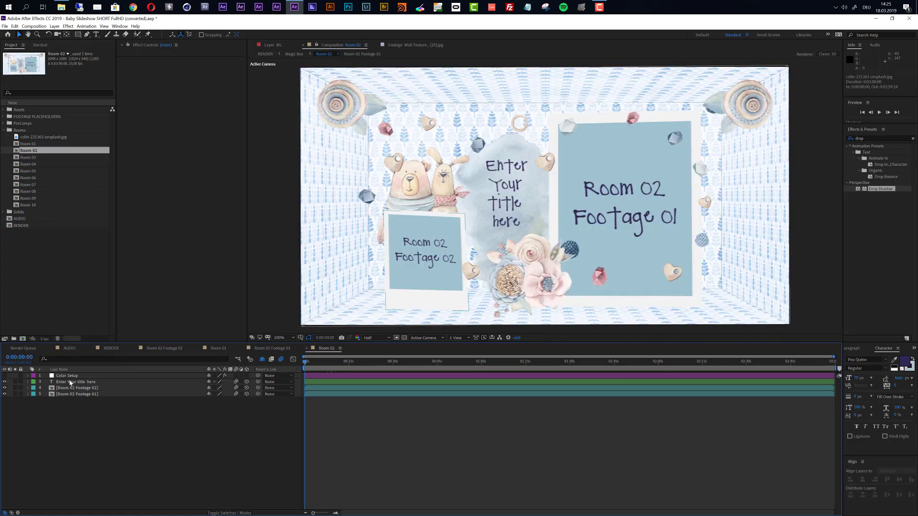
{"action": "left_click", "coordinate": [70, 382]}
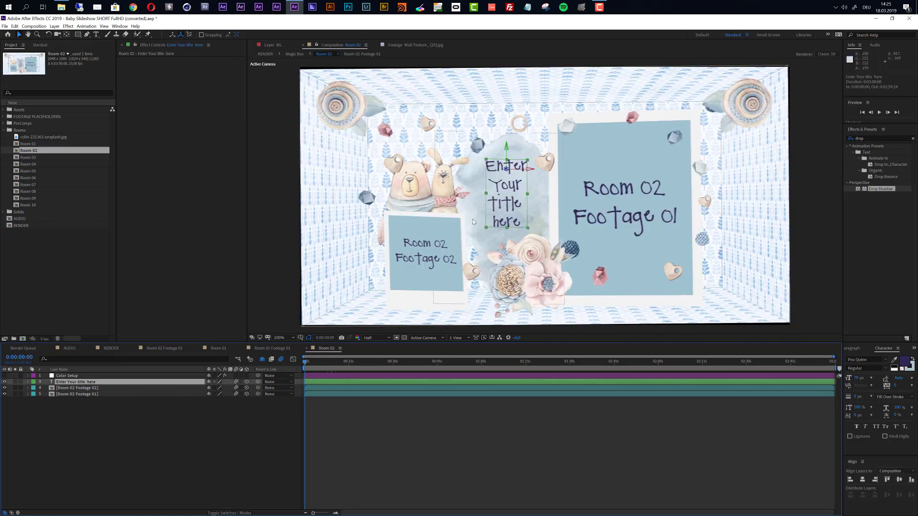
{"action": "left_click", "coordinate": [77, 388]}
{"action": "left_click", "coordinate": [78, 395]}
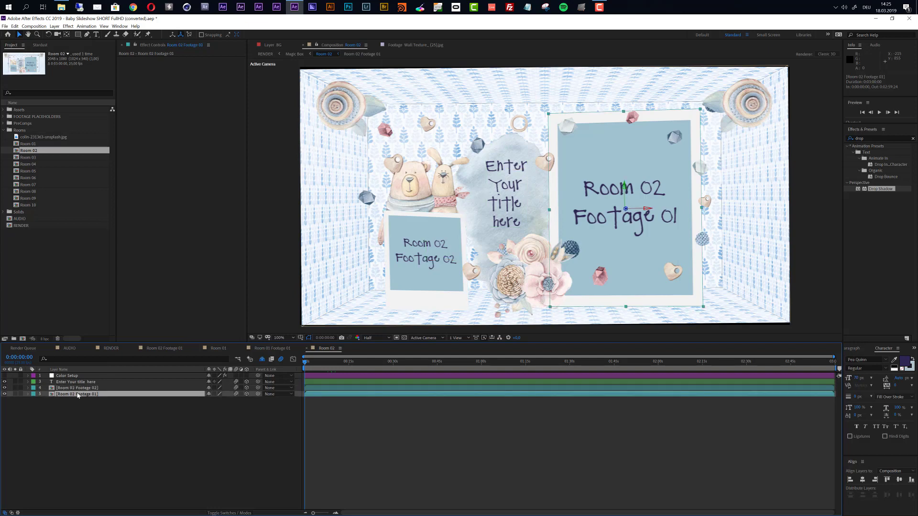
- Open the Room 02 Footage 01 composition from Room 02 and inspect its placeholder text layer
{"action": "double_click", "coordinate": [78, 394]}
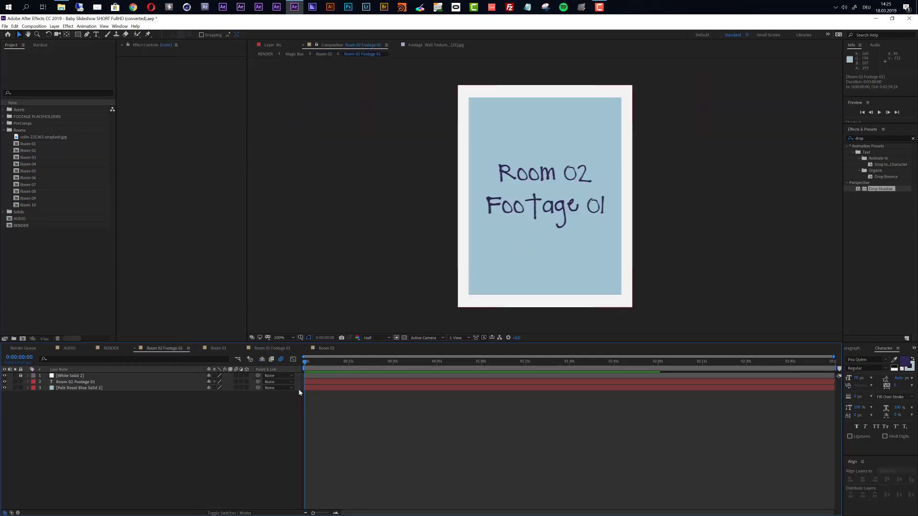
{"action": "left_click", "coordinate": [88, 382]}
{"action": "key", "text": "ctrl+shift+a"}
- Show the Color Setup layer's effects in Room 01 and compare the wall with COLORIZE WALL switched off and on again
{"action": "left_click", "coordinate": [218, 348]}
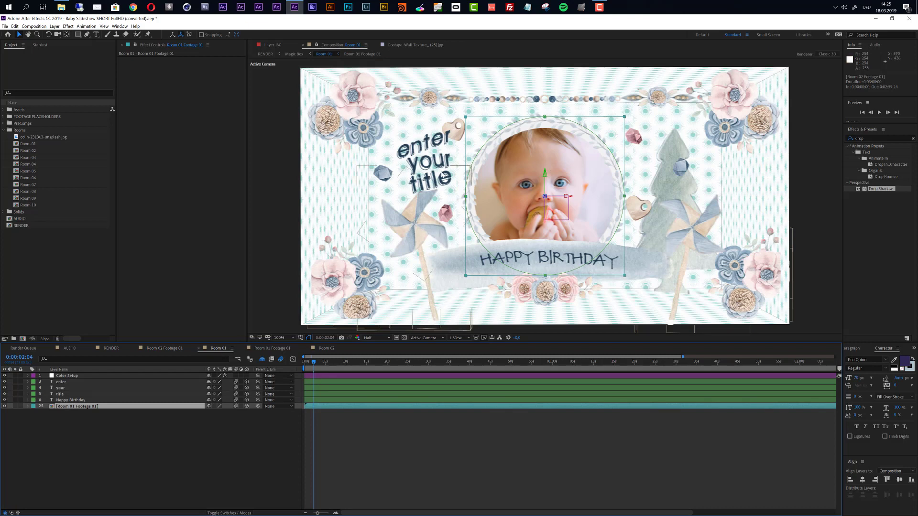
{"action": "left_click", "coordinate": [67, 376]}
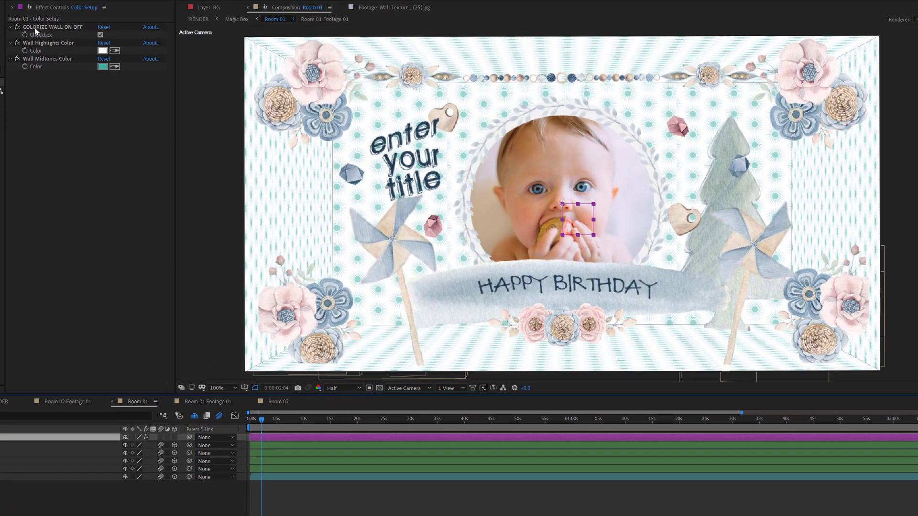
{"action": "left_click", "coordinate": [100, 36]}
{"action": "left_click", "coordinate": [100, 35]}
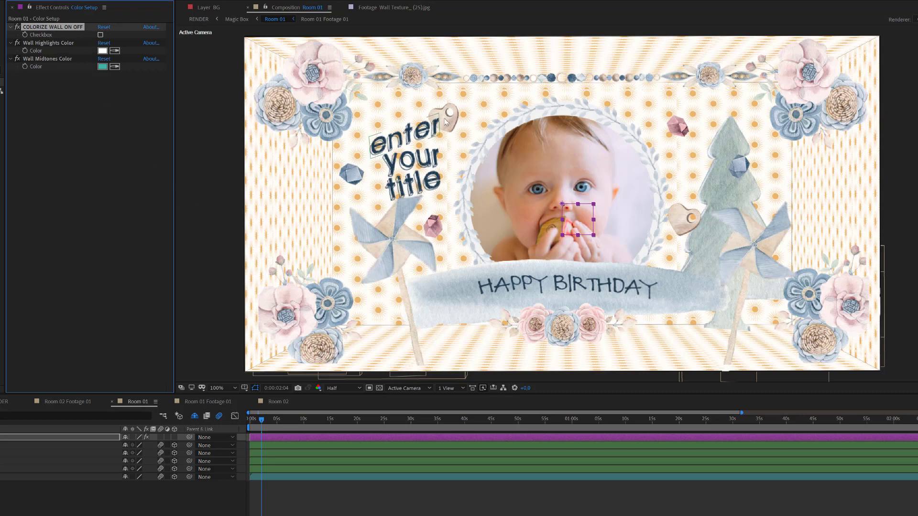
{"action": "left_click", "coordinate": [100, 35]}
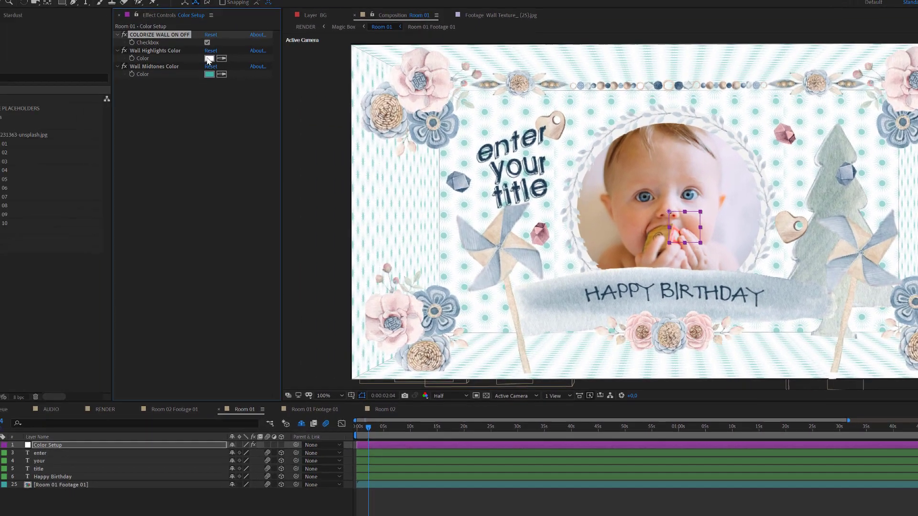
- Set Wall Highlights Color to a brighter light blue, starting from a colour sampled from the blue gem on the tree
{"action": "left_click", "coordinate": [208, 59]}
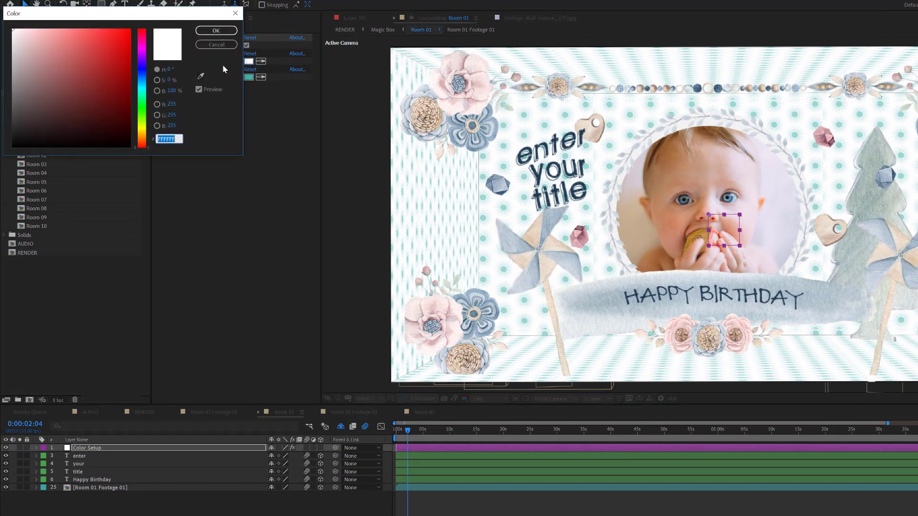
{"action": "left_click", "coordinate": [201, 77]}
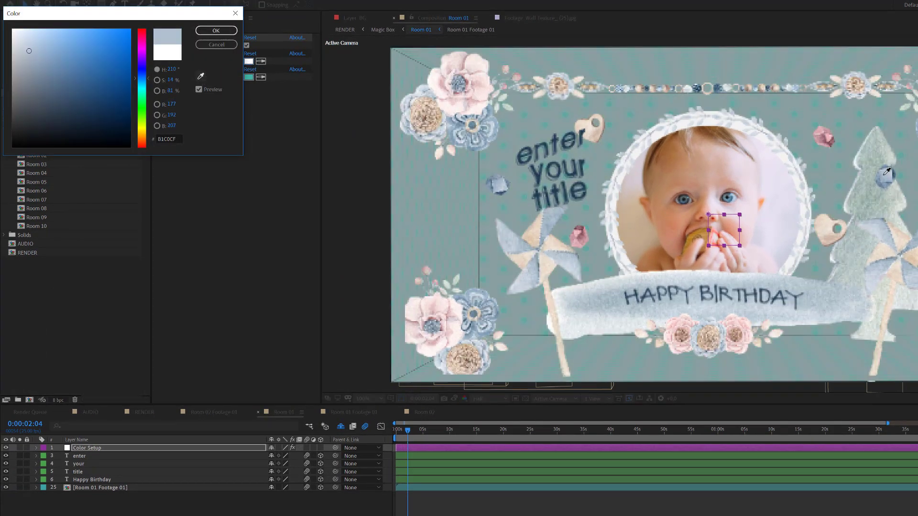
{"action": "left_click", "coordinate": [893, 174]}
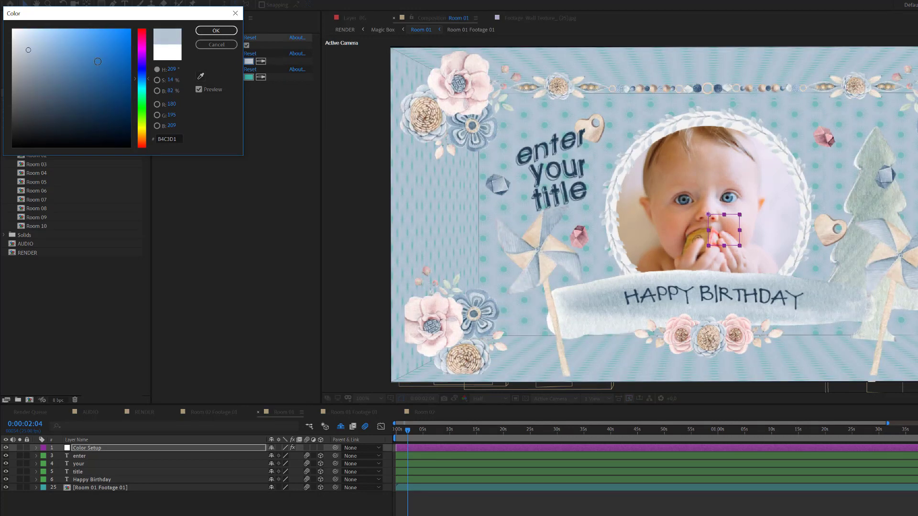
{"action": "left_click", "coordinate": [40, 43]}
{"action": "left_click_drag", "start_coordinate": [39, 42], "coordinate": [52, 32]}
{"action": "left_click_drag", "start_coordinate": [54, 35], "coordinate": [53, 37]}
{"action": "left_click", "coordinate": [221, 31]}
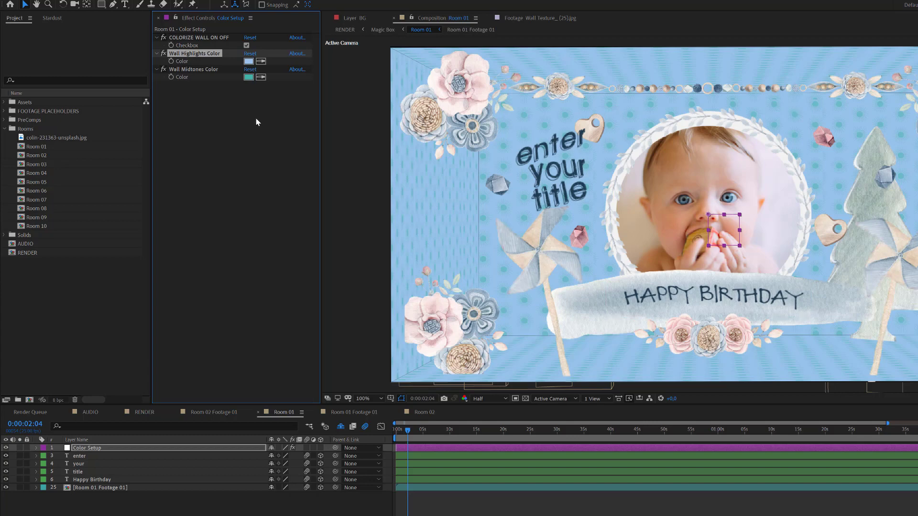
- Set Room 01's Wall Midtones Color to white (FFFFFF)
{"action": "left_click", "coordinate": [248, 77]}
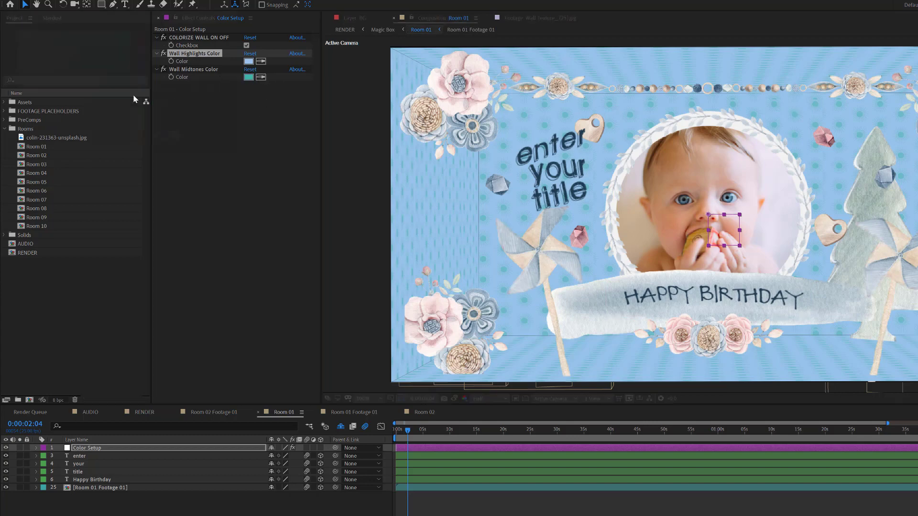
{"action": "left_click_drag", "start_coordinate": [17, 35], "coordinate": [12, 30]}
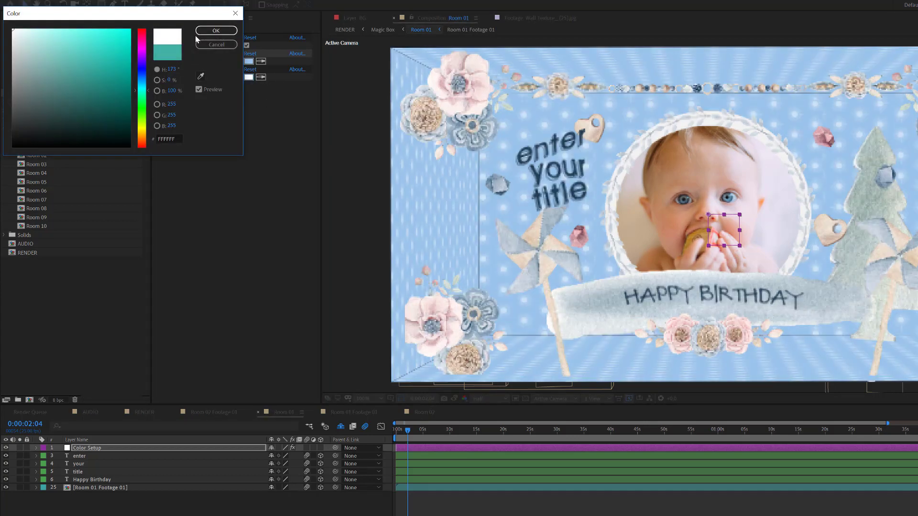
{"action": "left_click", "coordinate": [216, 30]}
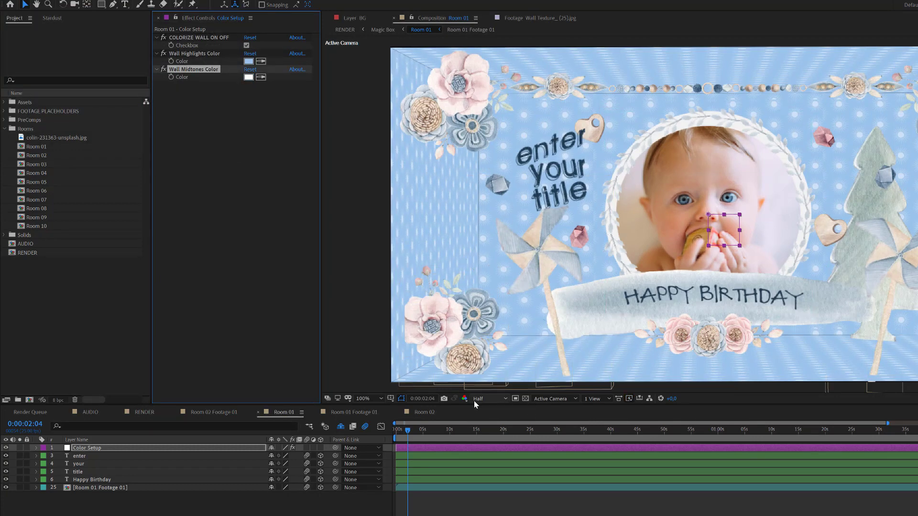
- Show the Color Setup layer's effects in Room 02 and compare the wall with COLORIZE WALL switched off and on again
{"action": "left_click", "coordinate": [425, 413]}
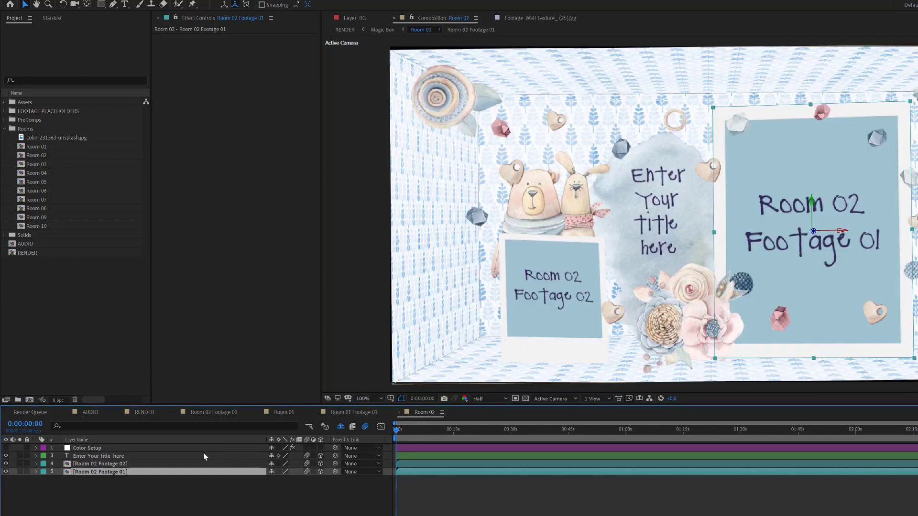
{"action": "left_click", "coordinate": [84, 448]}
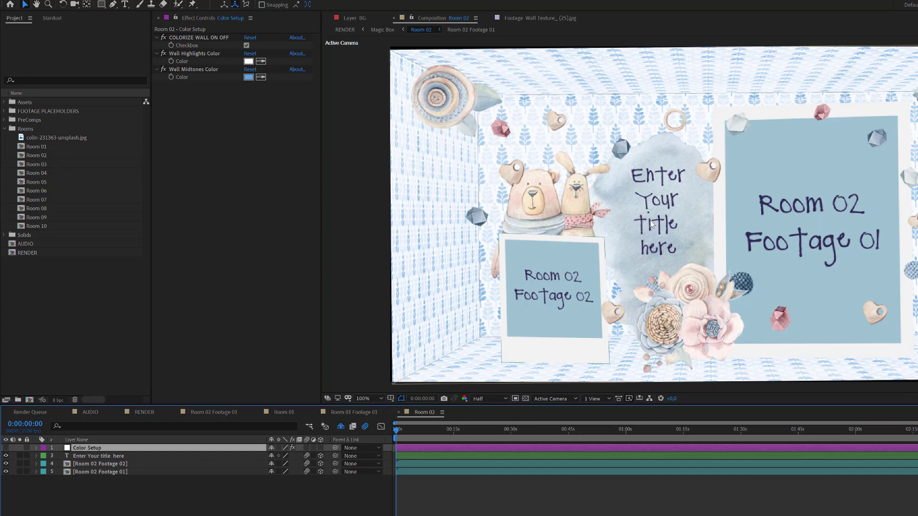
{"action": "left_click", "coordinate": [247, 46]}
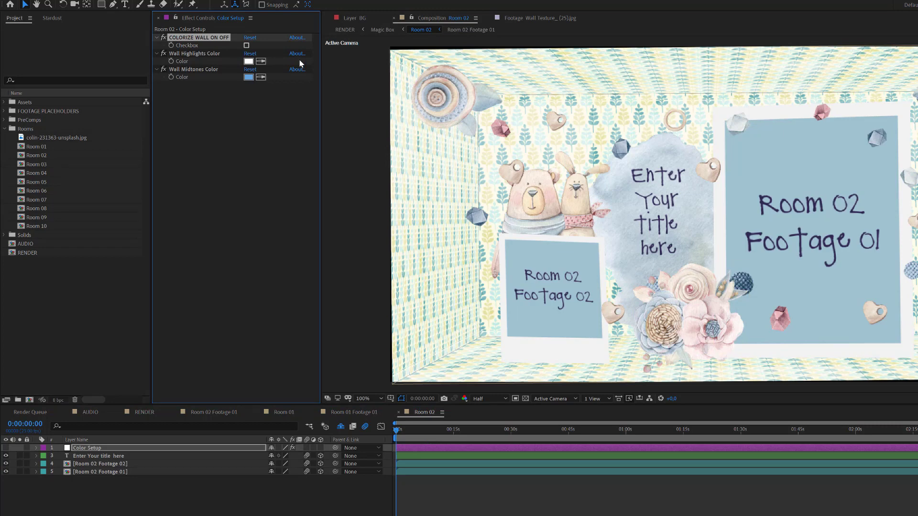
{"action": "left_click", "coordinate": [246, 46]}
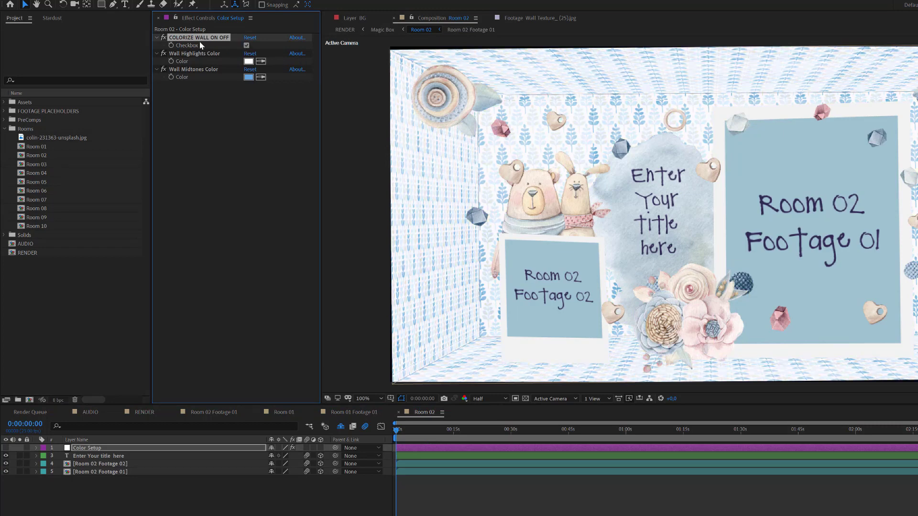
- Set Room 02's Wall Midtones Color to a light purple (C762D8), trying several purple shades first
{"action": "left_click", "coordinate": [248, 77]}
{"action": "left_click", "coordinate": [140, 55]}
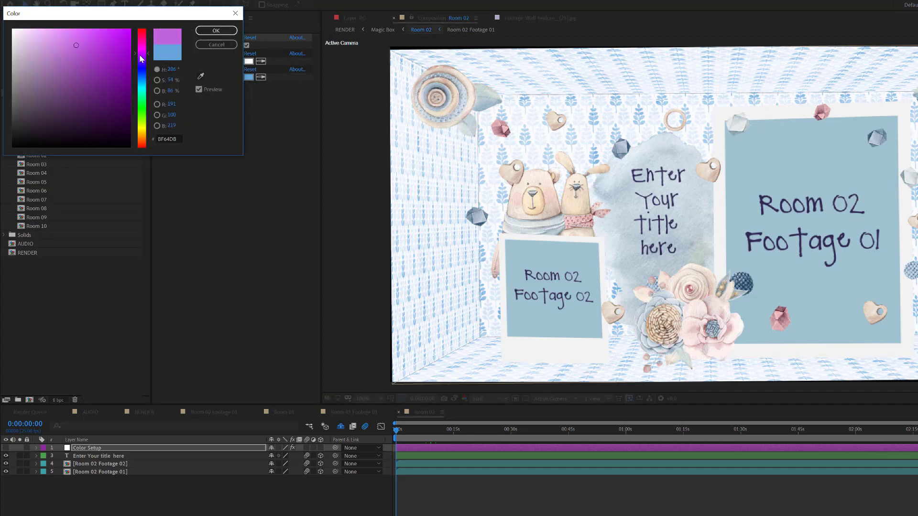
{"action": "left_click", "coordinate": [117, 56]}
{"action": "left_click", "coordinate": [92, 36]}
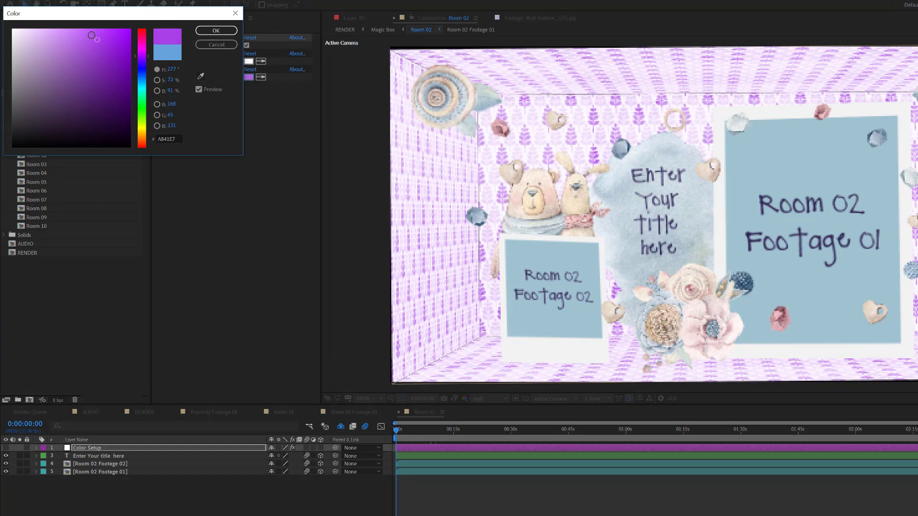
{"action": "left_click", "coordinate": [142, 51]}
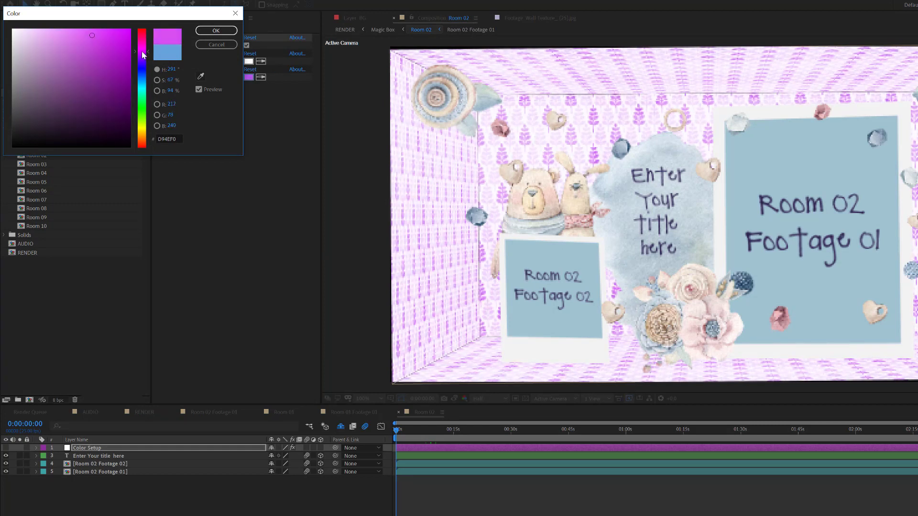
{"action": "left_click_drag", "start_coordinate": [86, 45], "coordinate": [76, 46]}
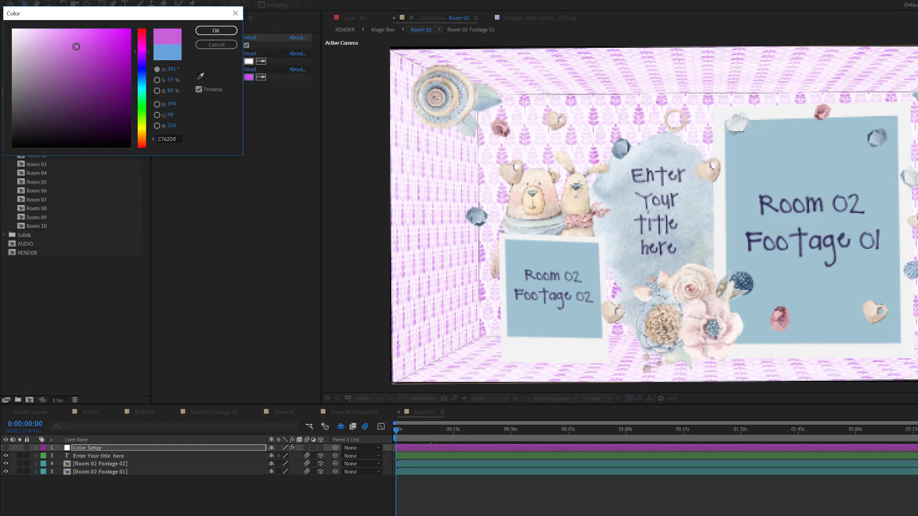
{"action": "left_click", "coordinate": [216, 30]}
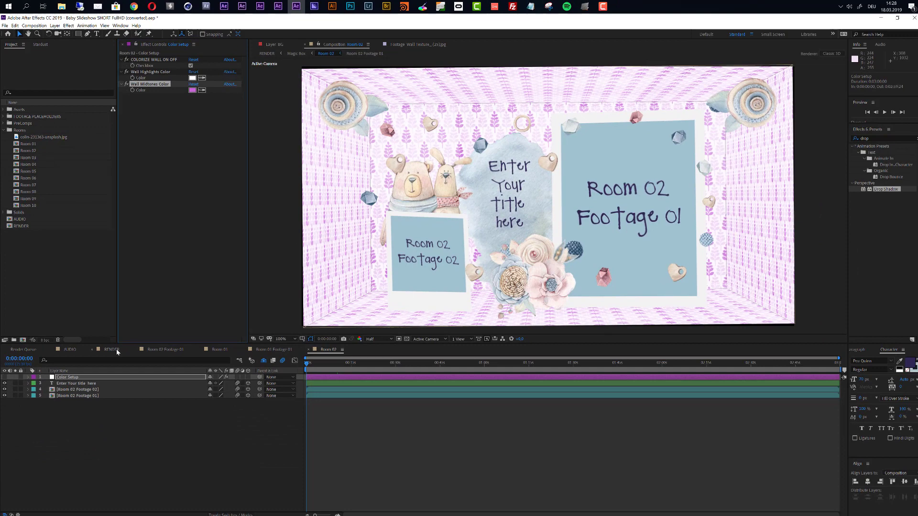
- Nudge the heart between the title and the large photo frame slightly towards the title, and select the bear in Room 02
{"action": "left_click", "coordinate": [631, 303]}
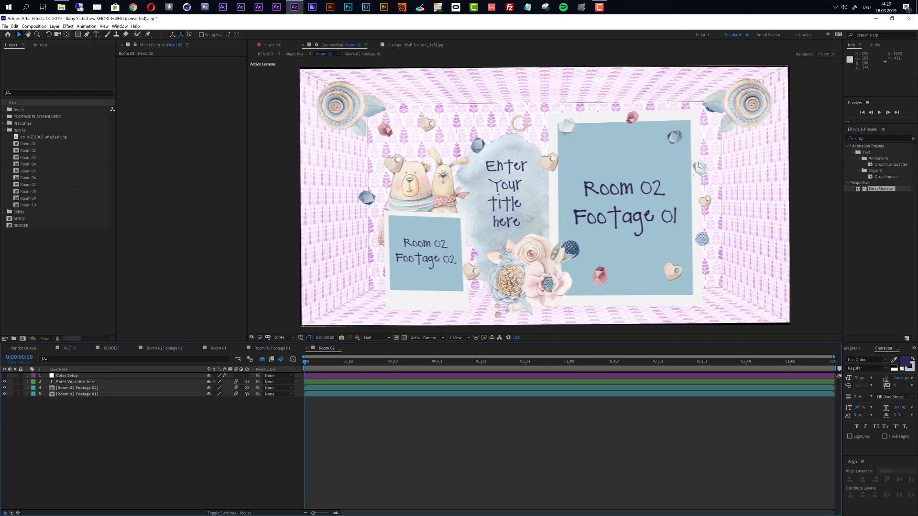
{"action": "left_click", "coordinate": [546, 165]}
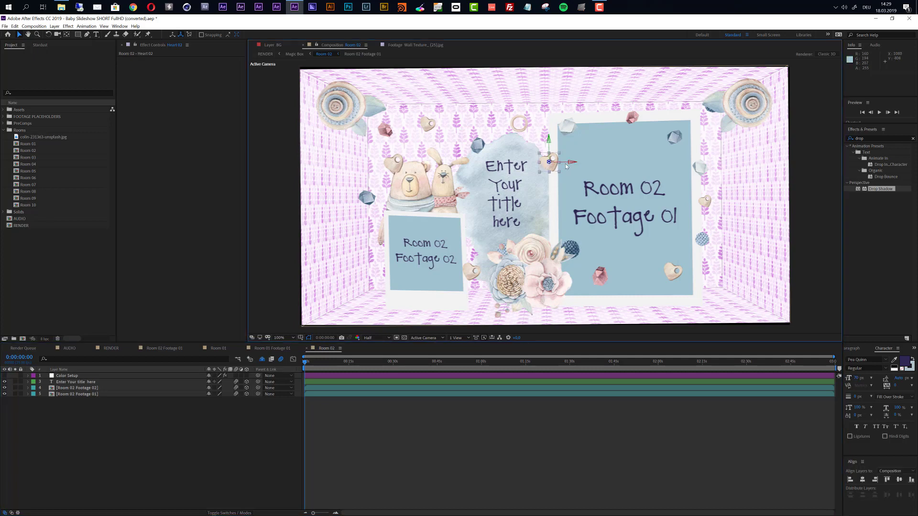
{"action": "mouse_move", "coordinate": [575, 163]}
{"action": "left_mouse_down"}
{"action": "mouse_move", "coordinate": [582, 166]}
{"action": "mouse_move", "coordinate": [570, 164]}
{"action": "left_mouse_up"}
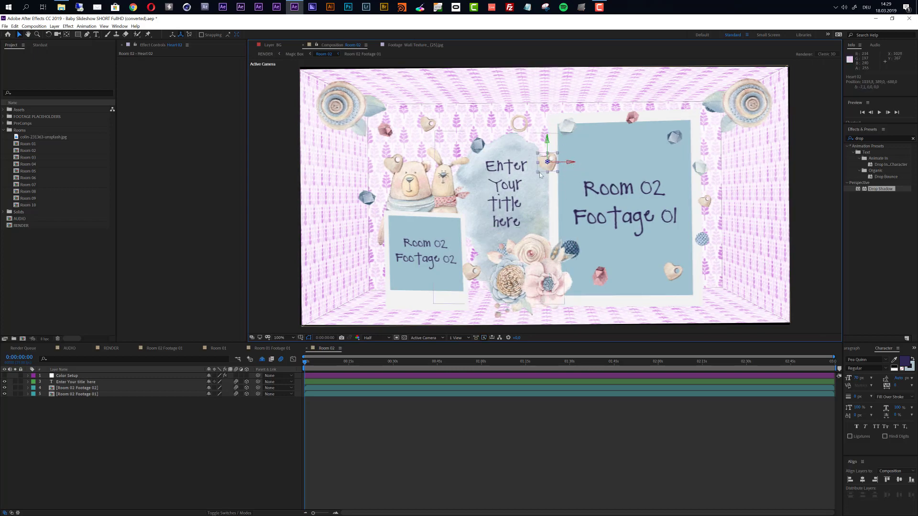
{"action": "left_click", "coordinate": [405, 167]}
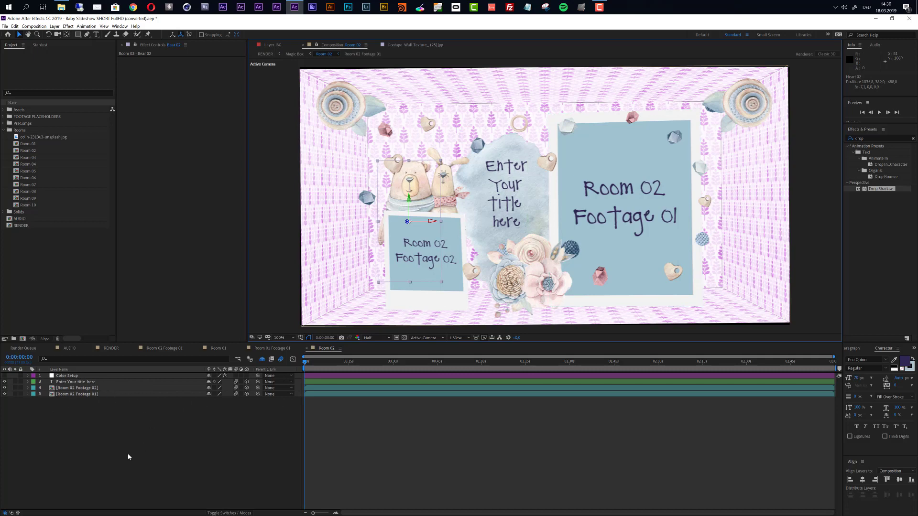
- Reveal Room 02's shy layers, look through the full layer list and hide them again
{"action": "left_click", "coordinate": [262, 360]}
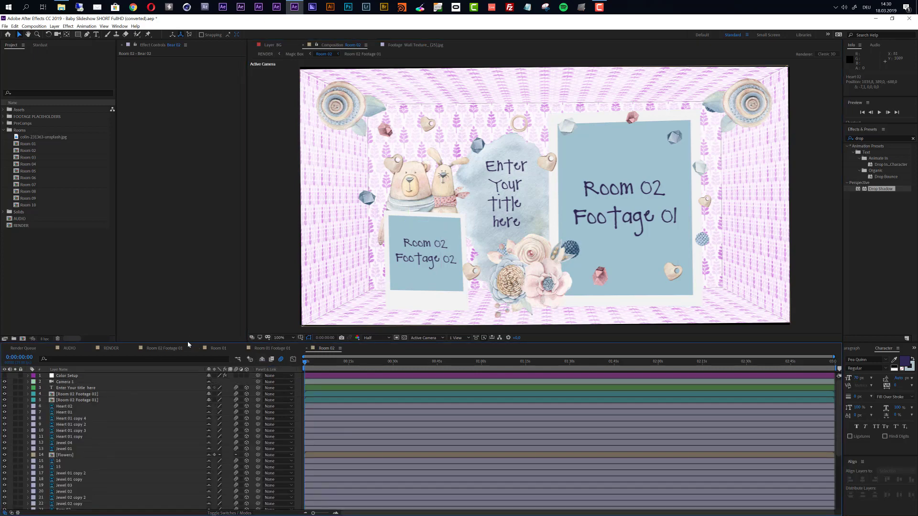
{"action": "scroll", "coordinate": [72, 447], "scroll_direction": "down", "scroll_amount": 5}
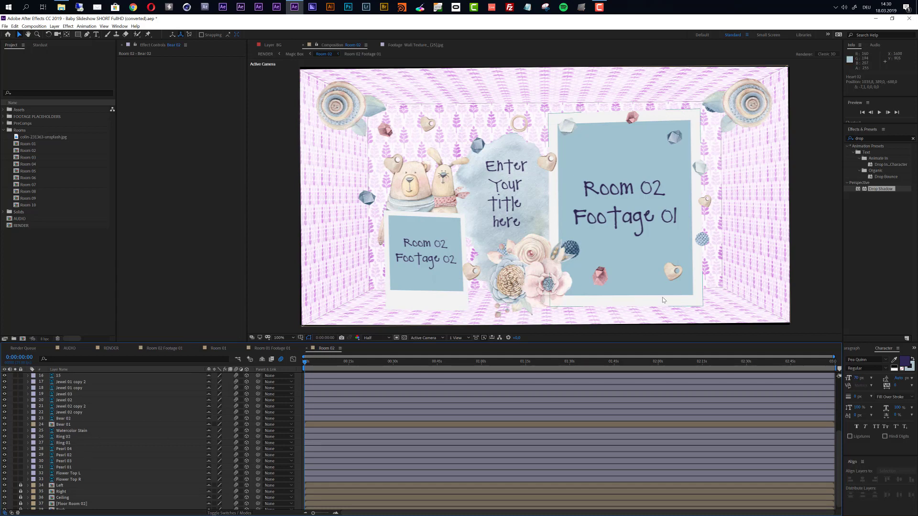
{"action": "left_click", "coordinate": [261, 359]}
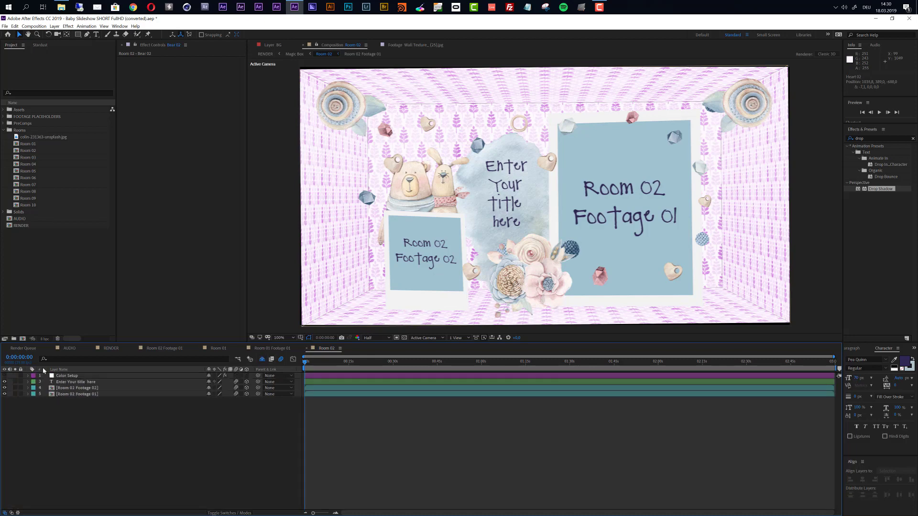
- Open the RENDER composition at 0:00:01:17 and compare the box with the Color Setup layer's COLORIZE WALL switched off and on again
{"action": "left_click", "coordinate": [111, 351]}
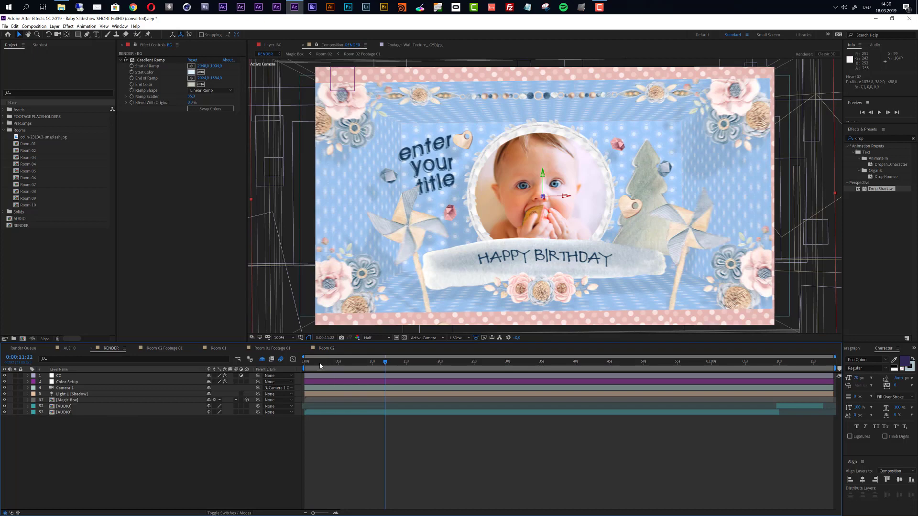
{"action": "left_click", "coordinate": [316, 364]}
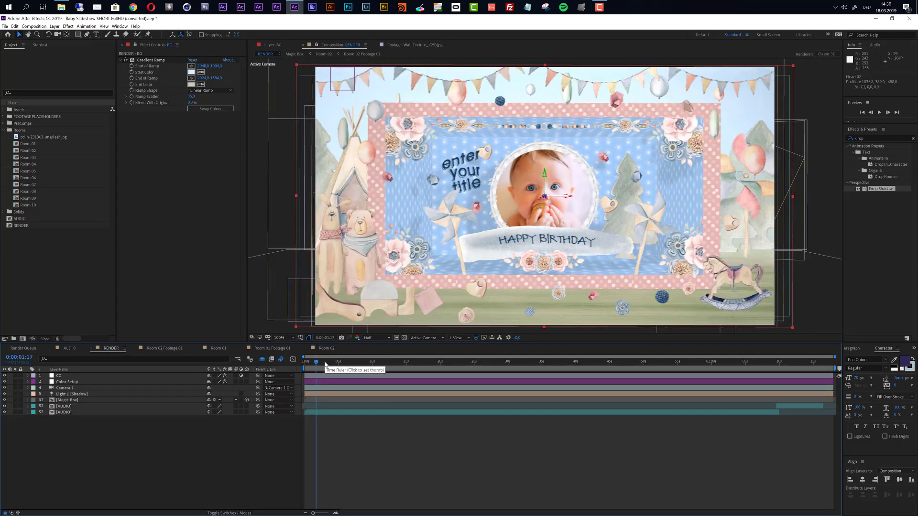
{"action": "left_click", "coordinate": [67, 382]}
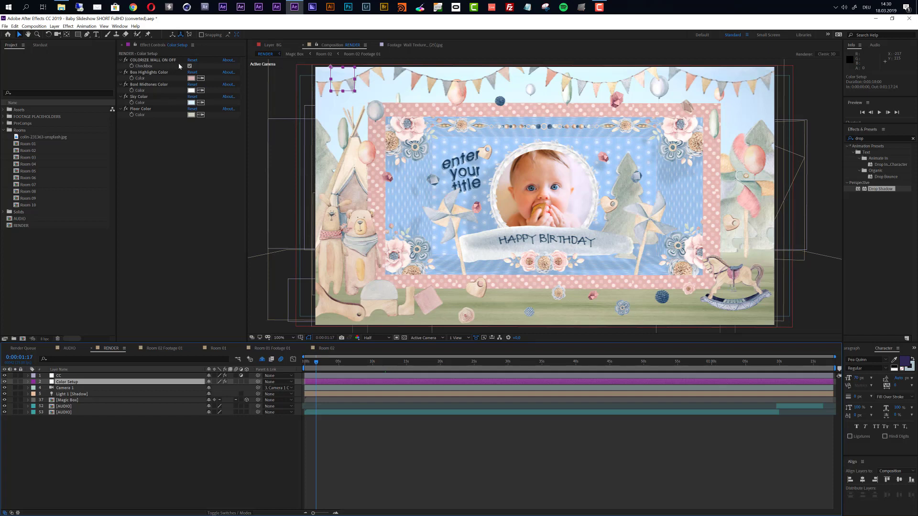
{"action": "left_click", "coordinate": [189, 66]}
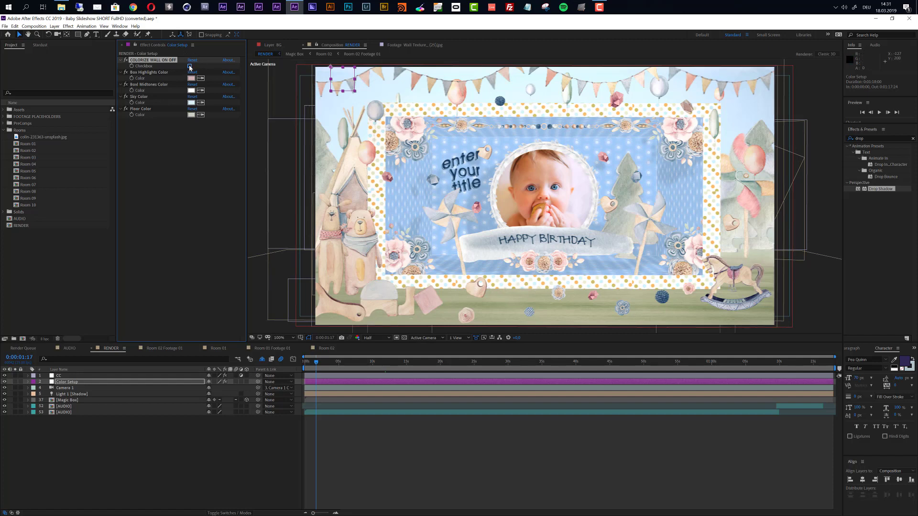
{"action": "left_click", "coordinate": [190, 66]}
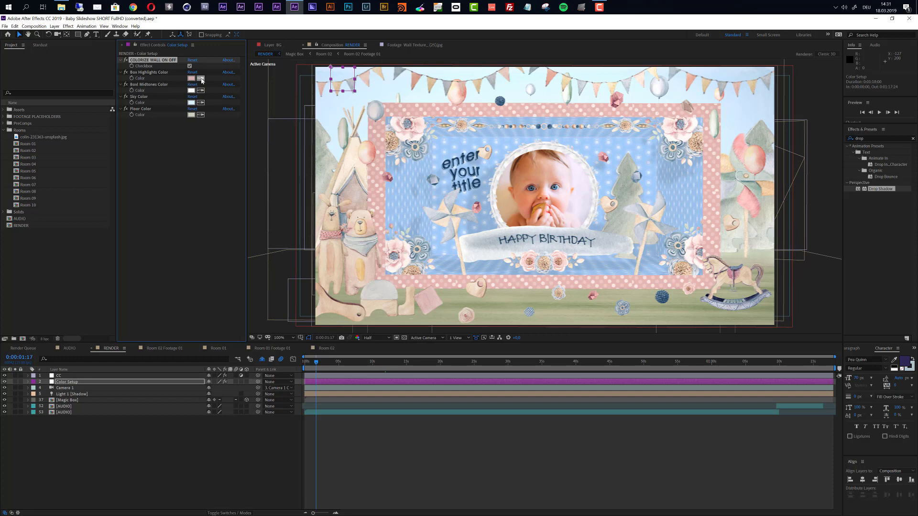
- Set Box Highlights Color to white (FFFFFF) after trying a blue sampled from the room wall
{"action": "left_click", "coordinate": [201, 79]}
{"action": "left_click", "coordinate": [451, 149]}
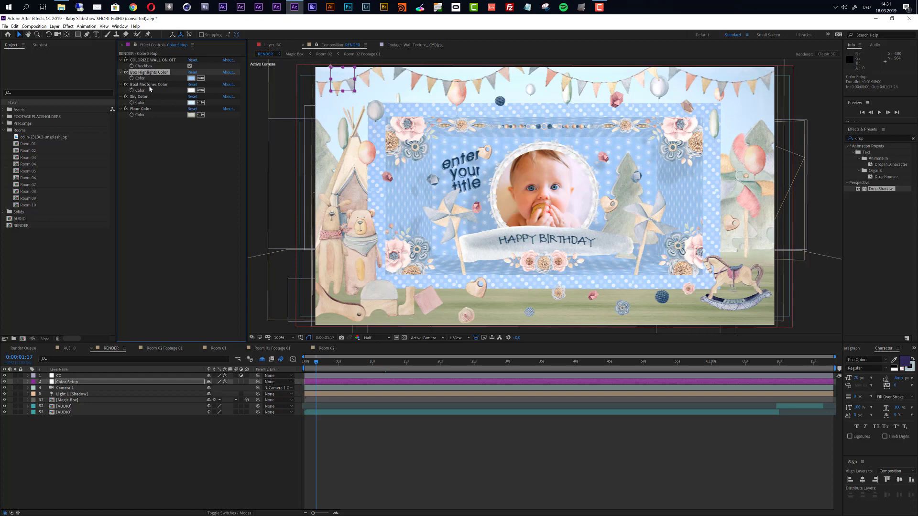
{"action": "left_click", "coordinate": [192, 78]}
{"action": "left_click_drag", "start_coordinate": [26, 69], "coordinate": [9, 54]}
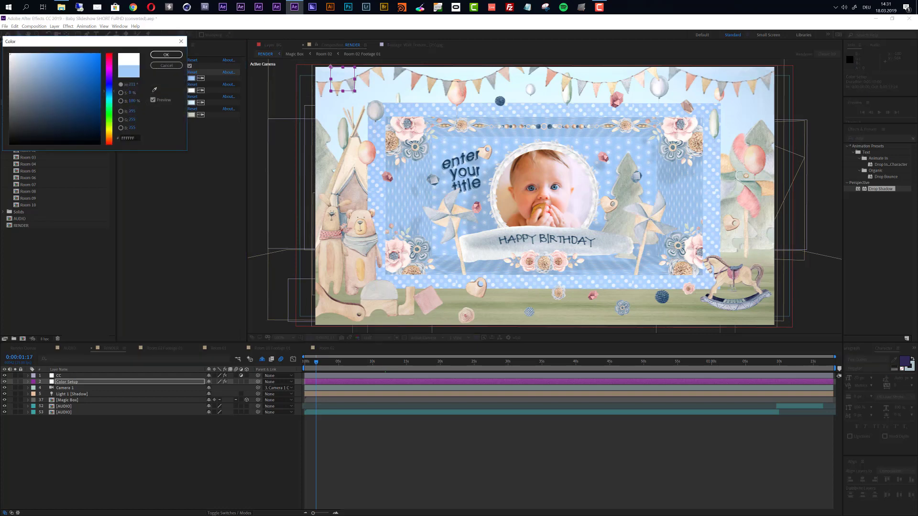
{"action": "left_click", "coordinate": [162, 56]}
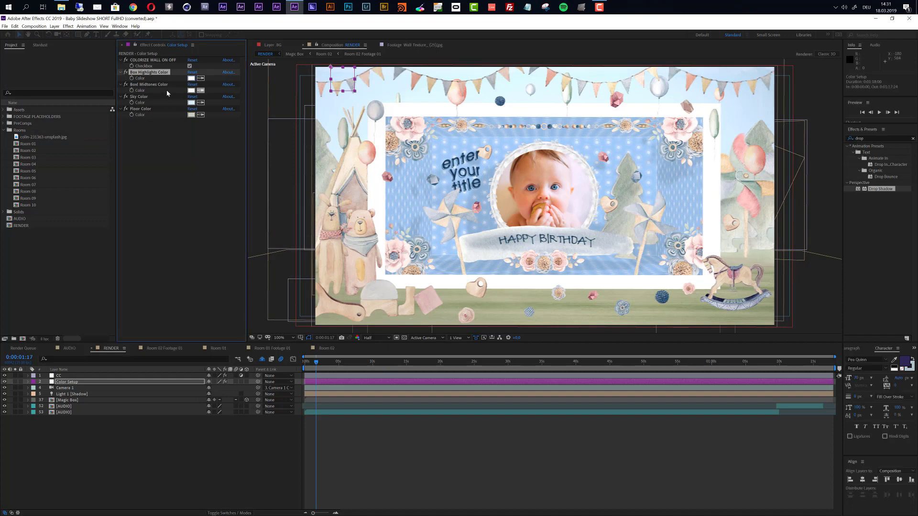
- Set the box's midtones color to a blue sampled from the wall of the room
{"action": "left_click", "coordinate": [201, 90]}
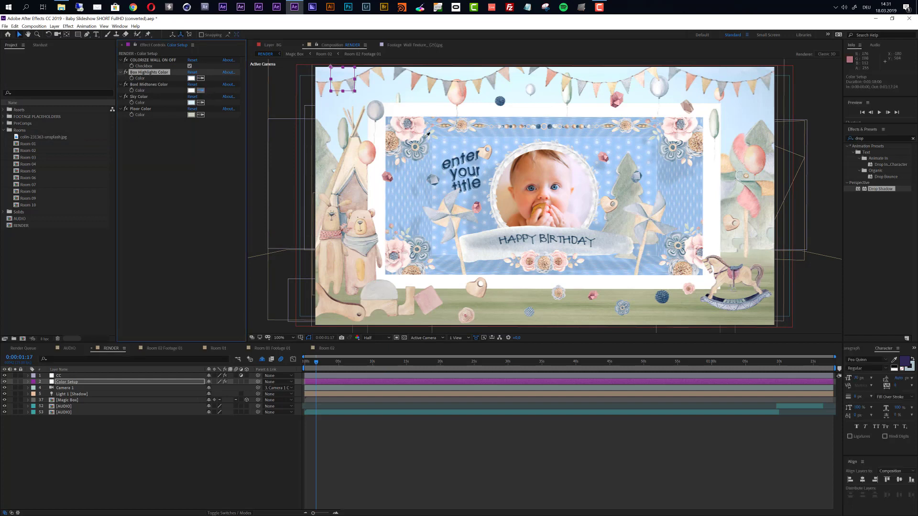
{"action": "left_click", "coordinate": [460, 142]}
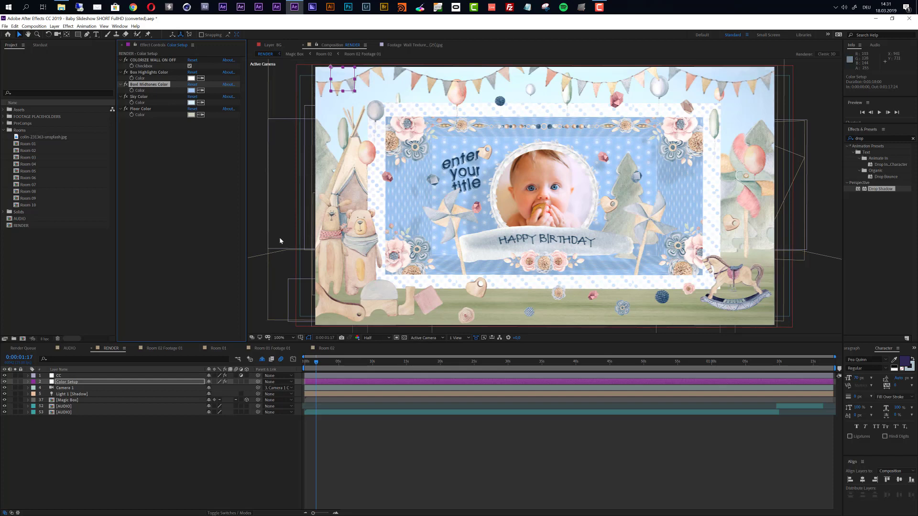
- Try a pale yellow Sky Color for the RENDER composition's background
{"action": "left_click", "coordinate": [138, 97]}
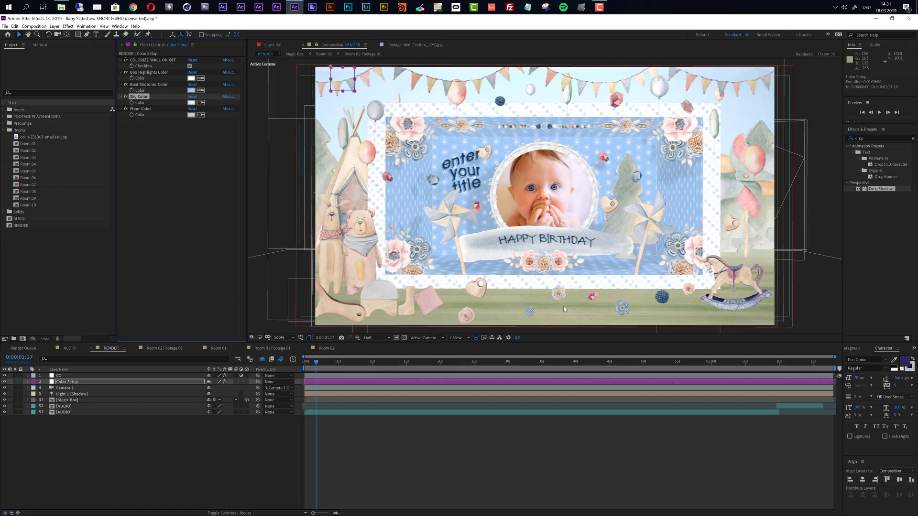
{"action": "left_click", "coordinate": [190, 103]}
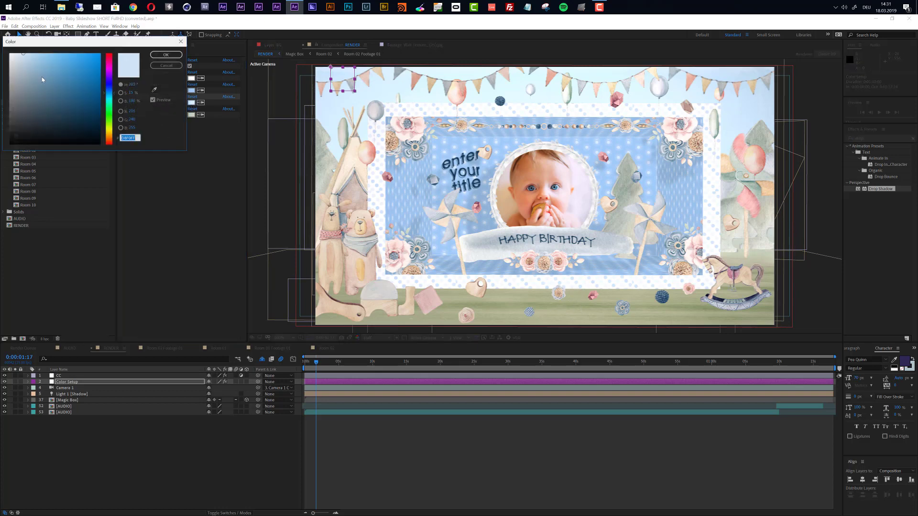
{"action": "left_click", "coordinate": [109, 127]}
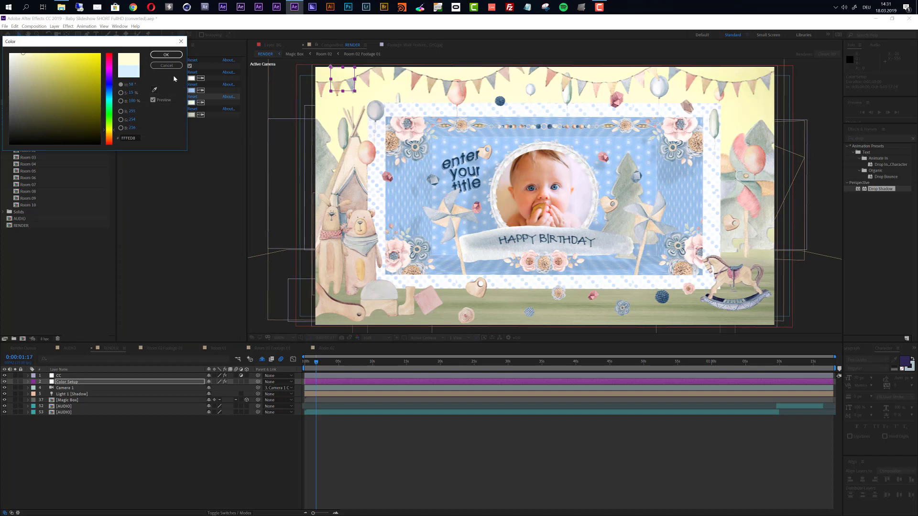
{"action": "left_click", "coordinate": [165, 54]}
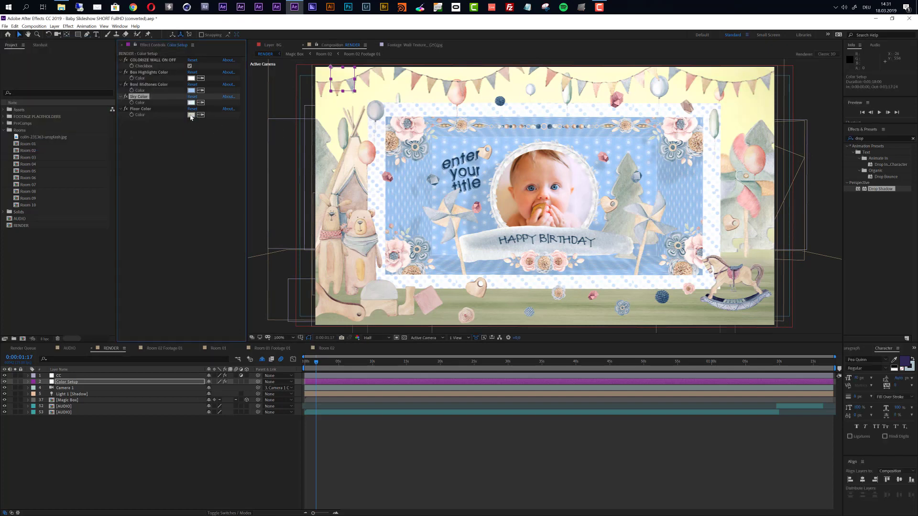
- Try a teal Floor Color for the ground in the RENDER composition
{"action": "left_click", "coordinate": [190, 115]}
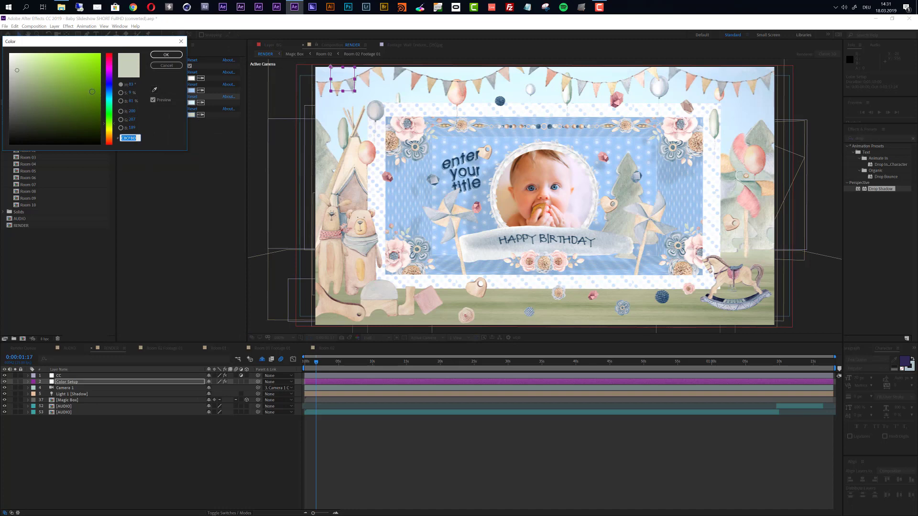
{"action": "left_click", "coordinate": [108, 95]}
{"action": "left_click", "coordinate": [58, 78]}
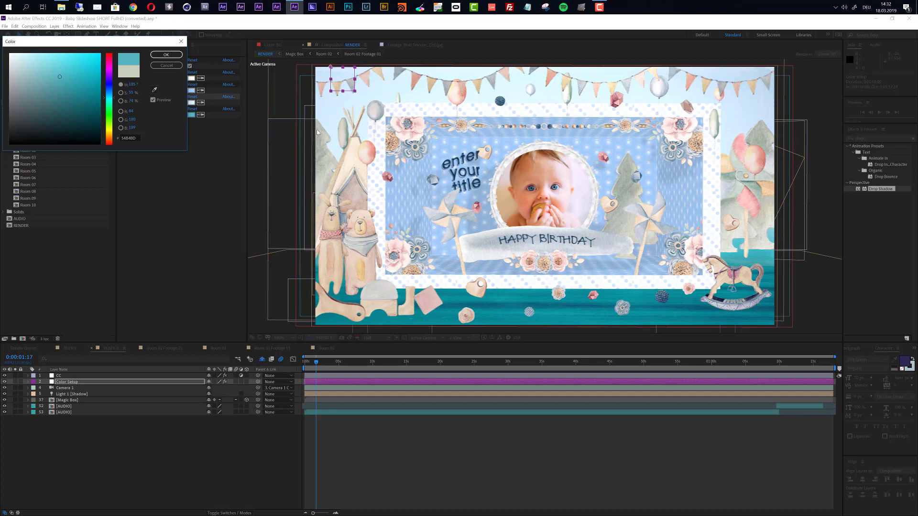
{"action": "left_click", "coordinate": [155, 64]}
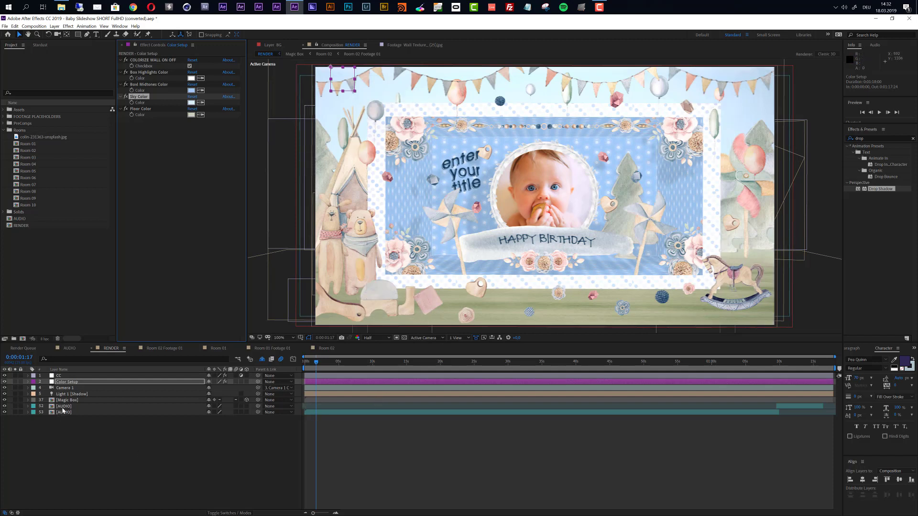
- Look at the AUDIO composition, locate it in the project and return to the RENDER composition
{"action": "left_click", "coordinate": [70, 349]}
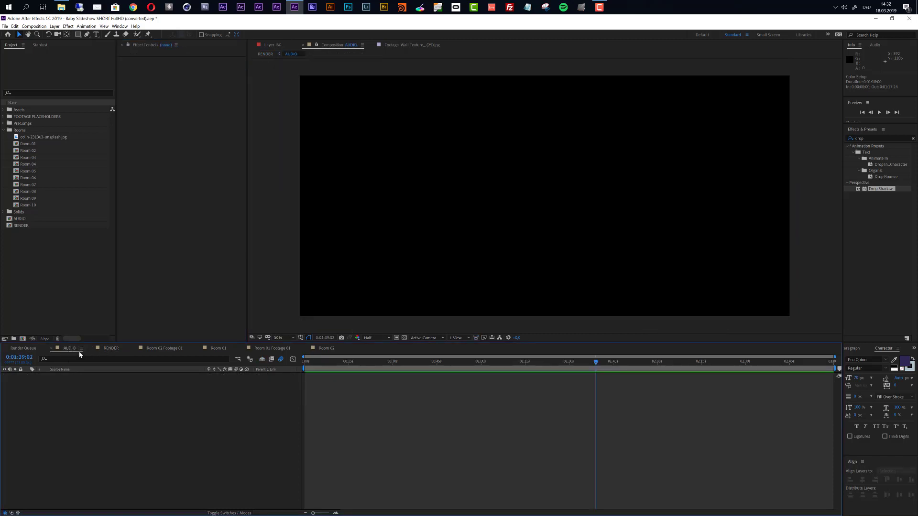
{"action": "left_click", "coordinate": [10, 222]}
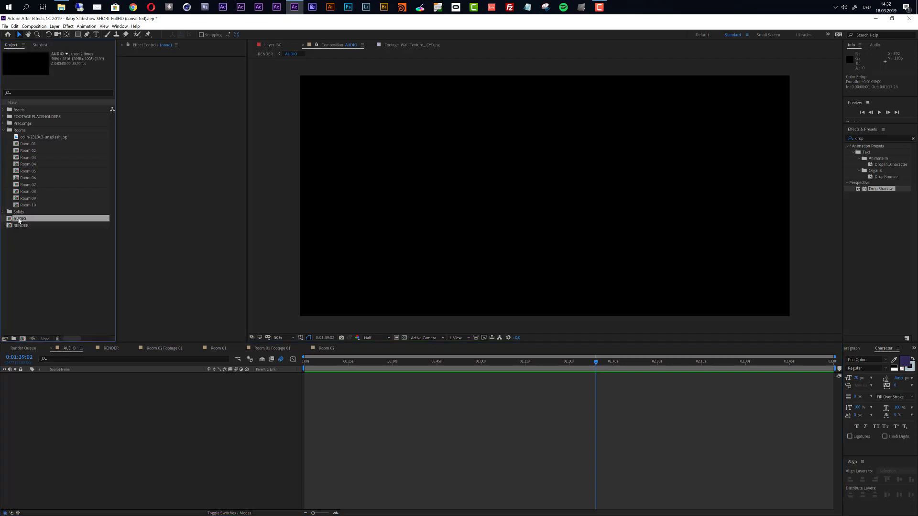
{"action": "double_click", "coordinate": [10, 220]}
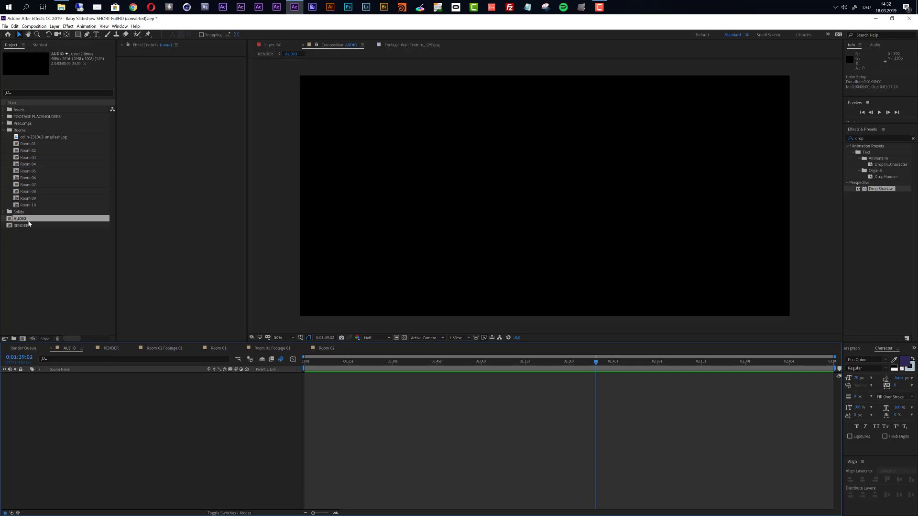
{"action": "left_click", "coordinate": [111, 349]}
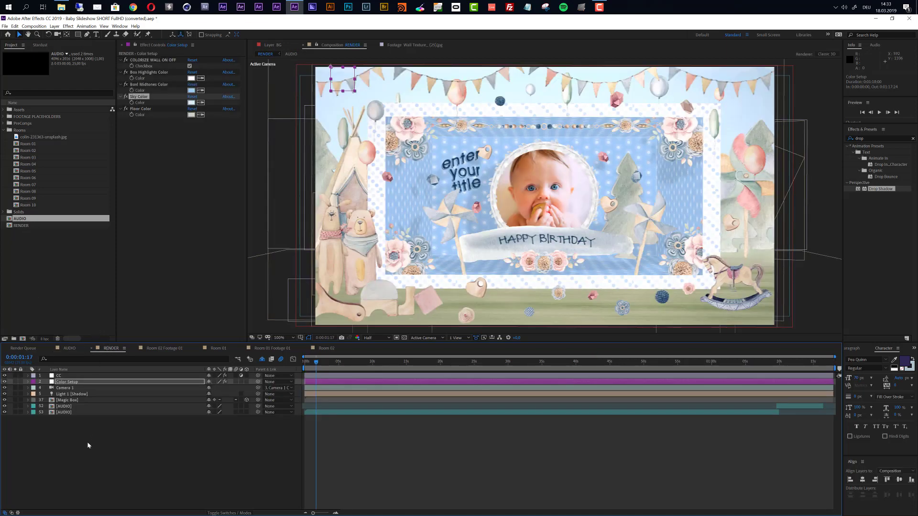
- Import 19784055_baby-acoustic-uplifting_by_musmaster_preview.mp3 from the Assets > Audio folder as footage
{"action": "left_click", "coordinate": [5, 27]}
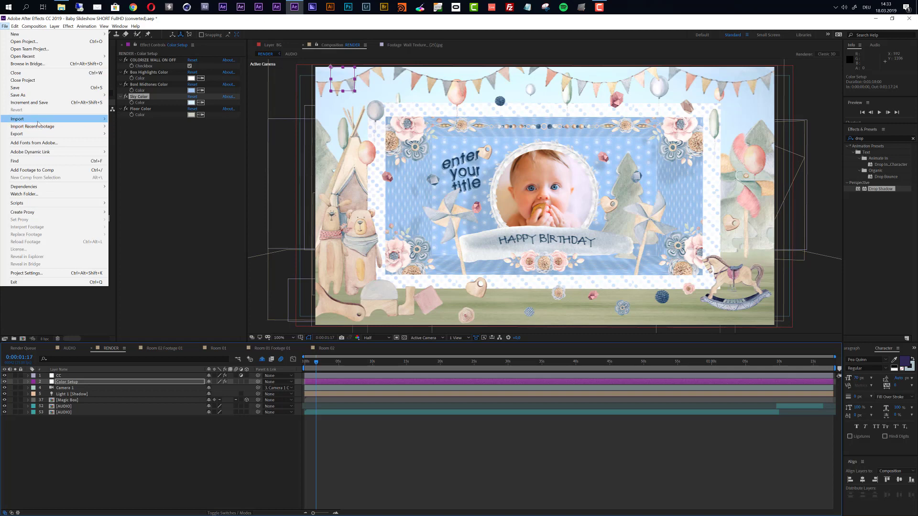
{"action": "mouse_move", "coordinate": [72, 119]}
{"action": "left_click", "coordinate": [116, 119]}
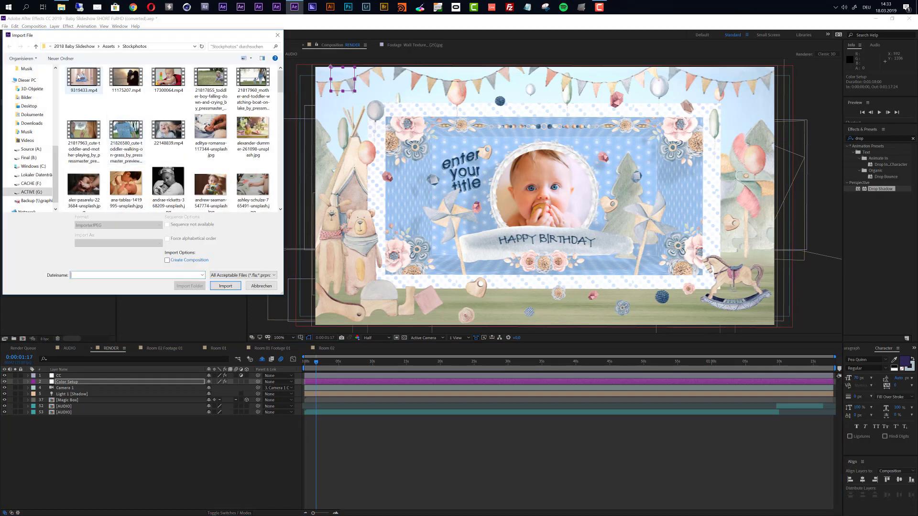
{"action": "left_click", "coordinate": [109, 47]}
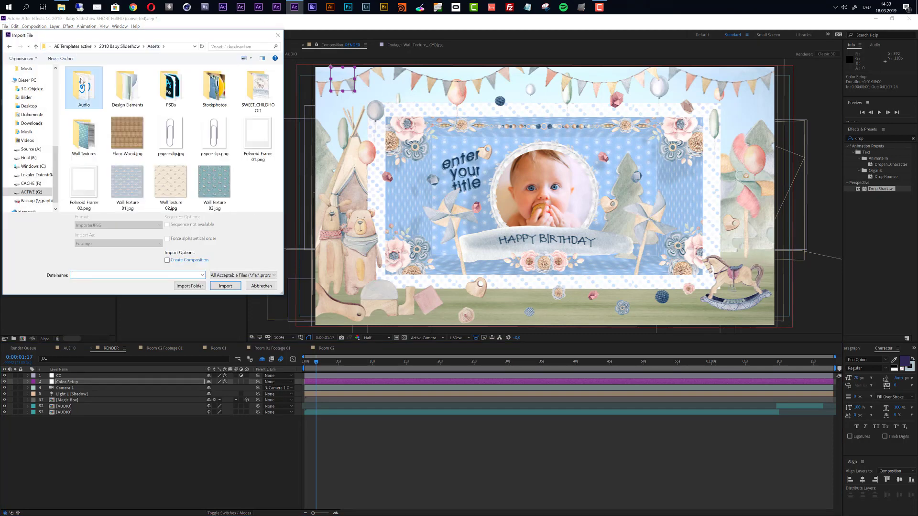
{"action": "double_click", "coordinate": [132, 84]}
{"action": "left_click", "coordinate": [158, 95]}
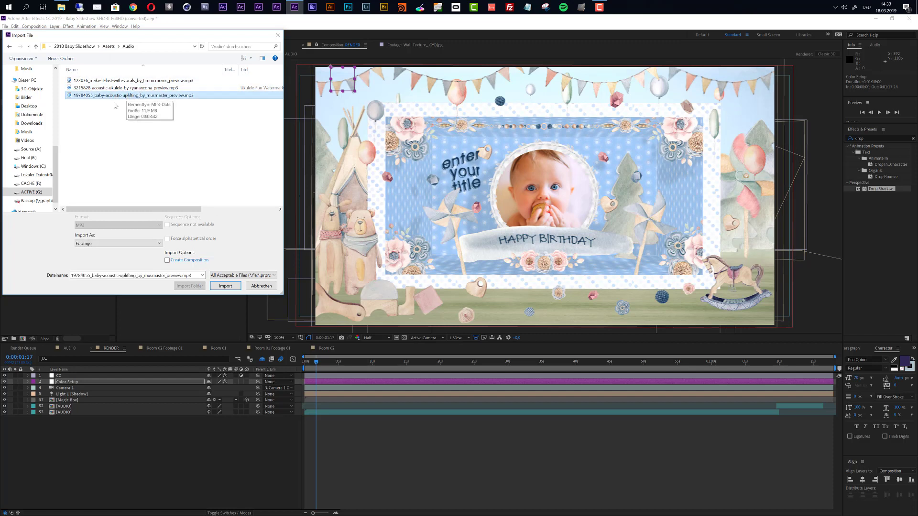
{"action": "left_click", "coordinate": [225, 285]}
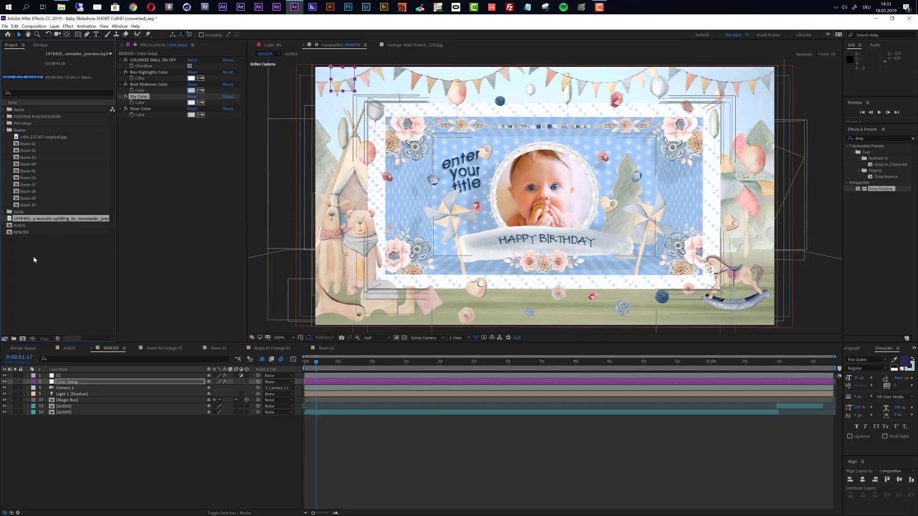
- Try the imported MP3 as a layer in the AUDIO composition and delete it again
{"action": "left_click", "coordinate": [69, 349]}
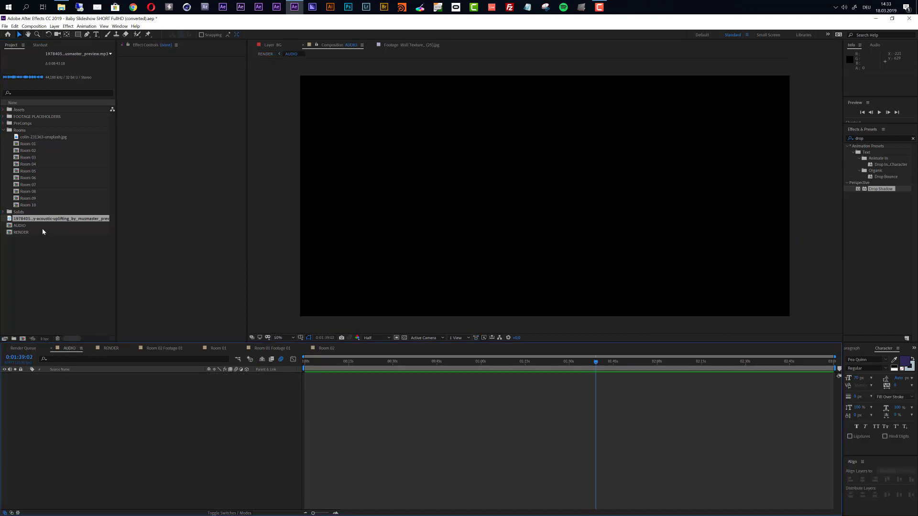
{"action": "left_click_drag", "start_coordinate": [38, 221], "coordinate": [308, 384]}
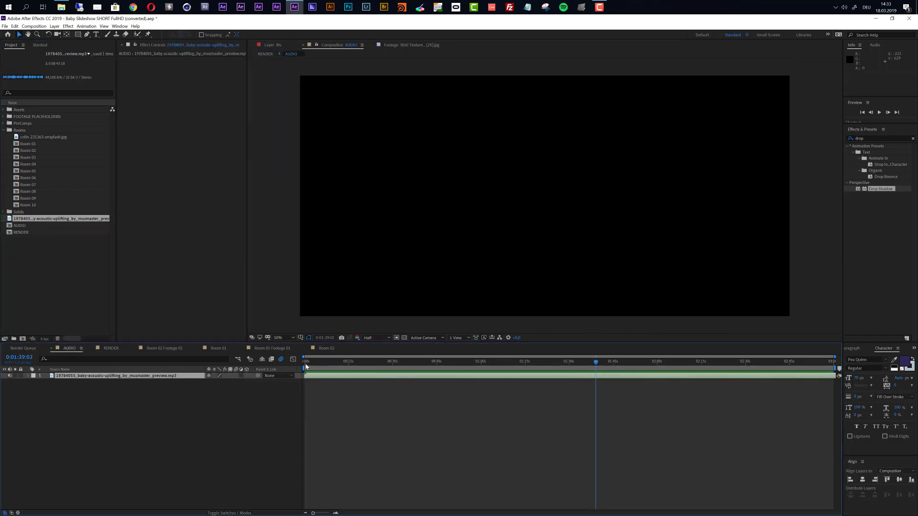
{"action": "left_click", "coordinate": [119, 351]}
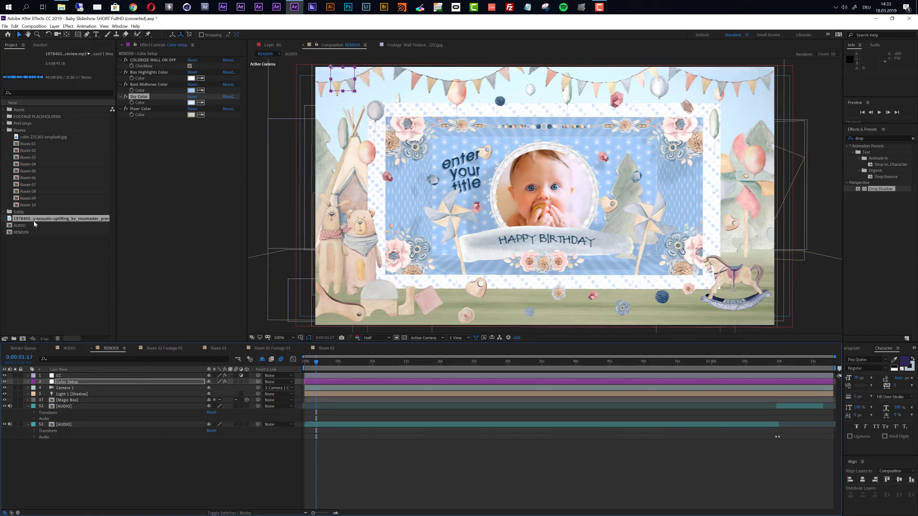
{"action": "left_click", "coordinate": [69, 348]}
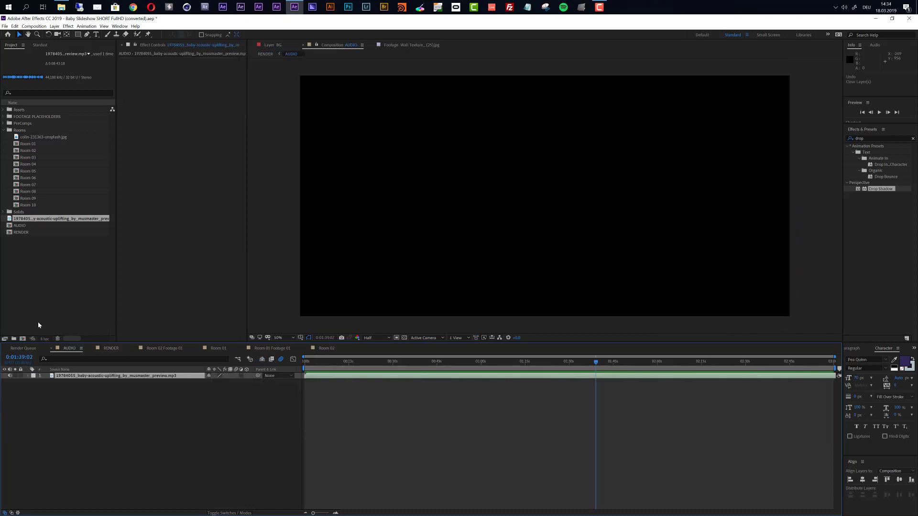
{"action": "key", "text": "Delete"}
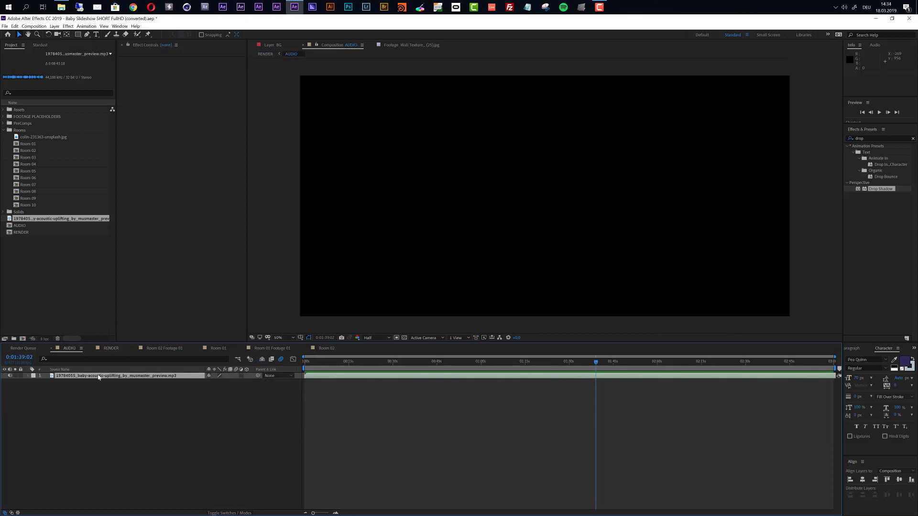
- Place the imported MP3 directly in the RENDER composition as the lowest layer, undoing its accidental removal
{"action": "left_click", "coordinate": [110, 348]}
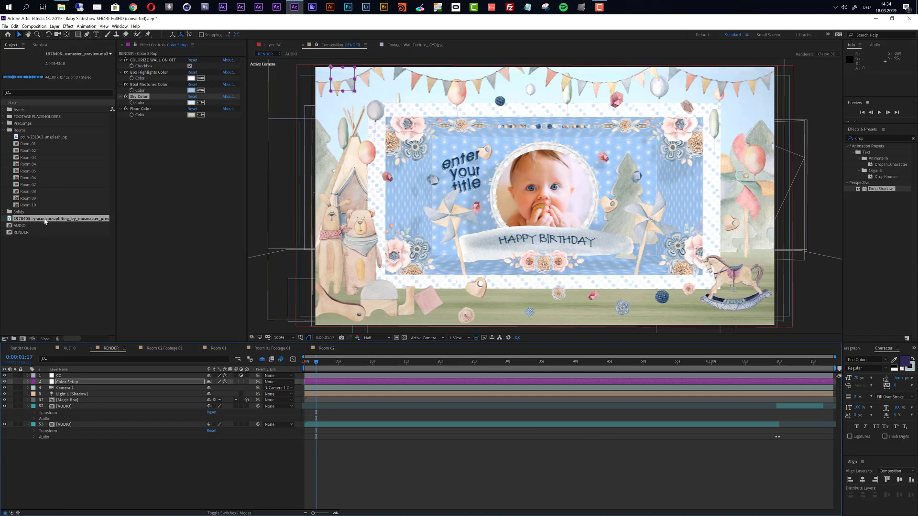
{"action": "left_click_drag", "start_coordinate": [45, 221], "coordinate": [98, 457]}
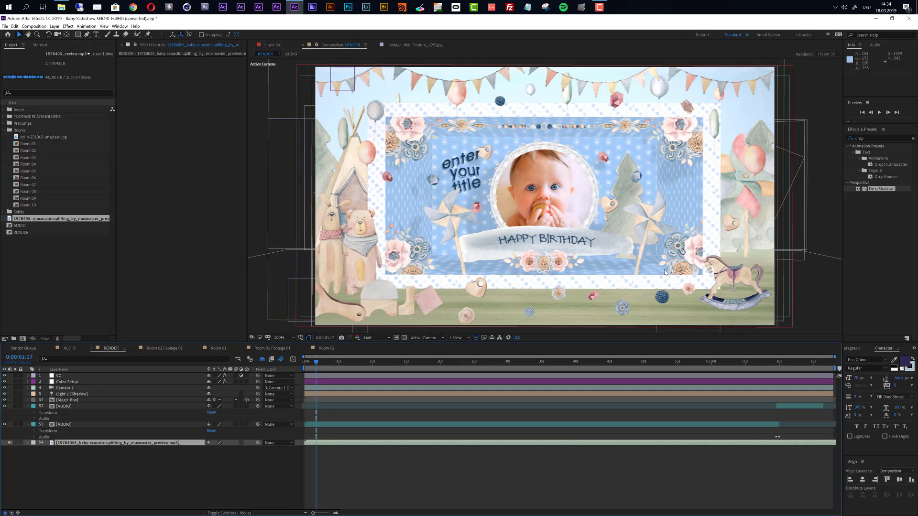
{"action": "key", "text": "ctrl+z"}
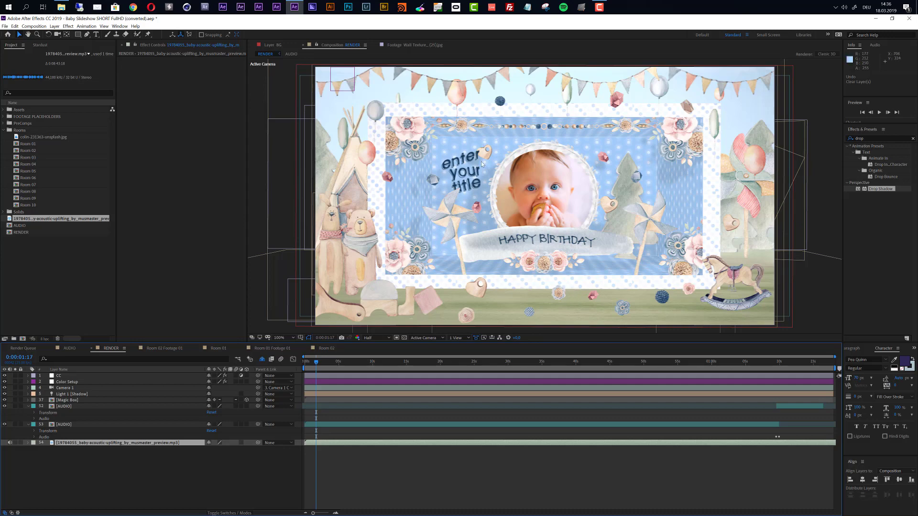
- Set Casts Shadows to Off in the light options of the Light 1 [Shadow] layer
{"action": "left_click", "coordinate": [82, 394]}
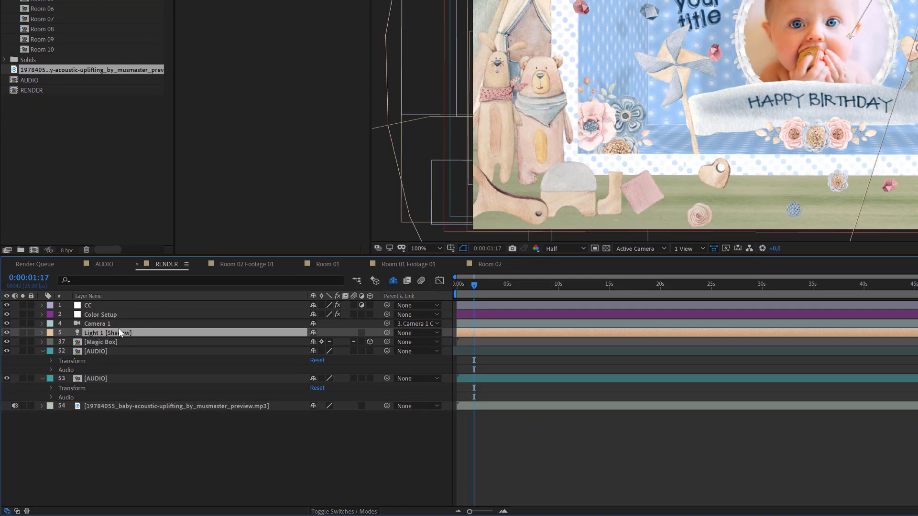
{"action": "key", "text": "a"}
{"action": "key", "text": "a"}
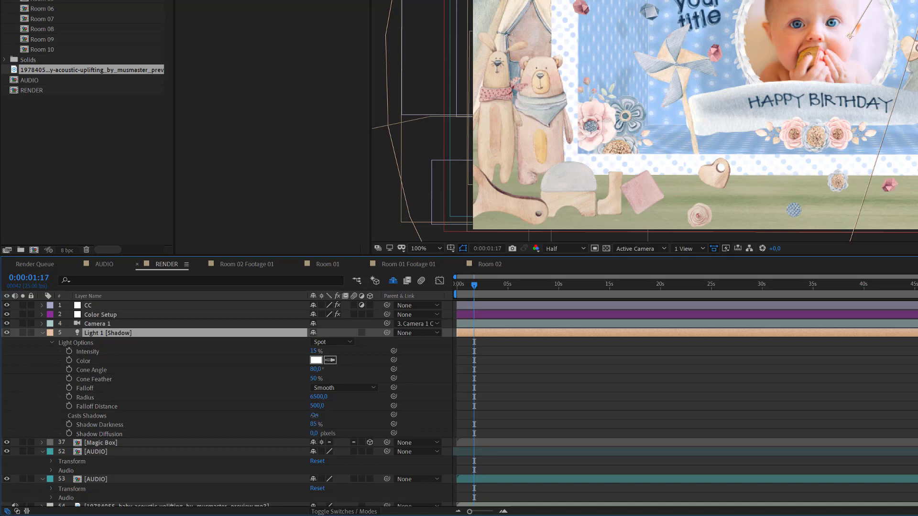
{"action": "left_click", "coordinate": [315, 417]}
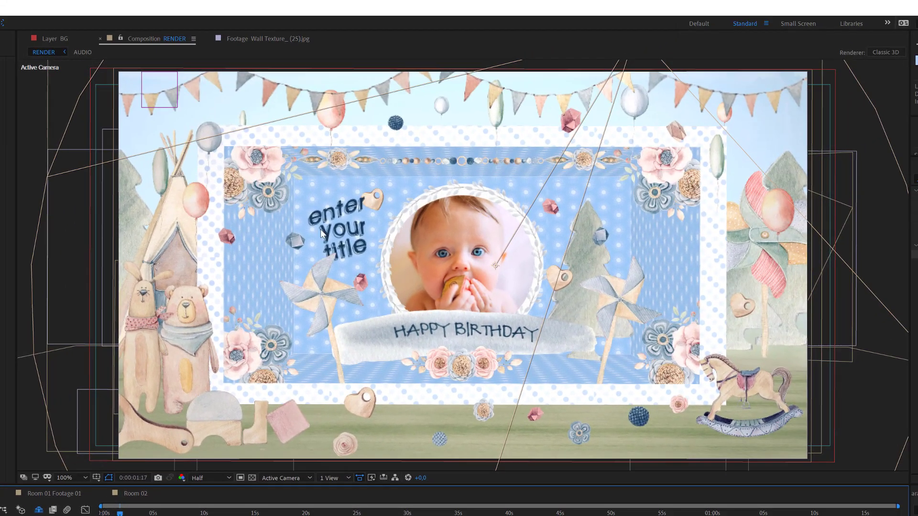
- Check the rooms without light shadows at several times in the RENDER composition, from 0:00:18:23 to 0:00:37:22
{"action": "left_click", "coordinate": [296, 514]}
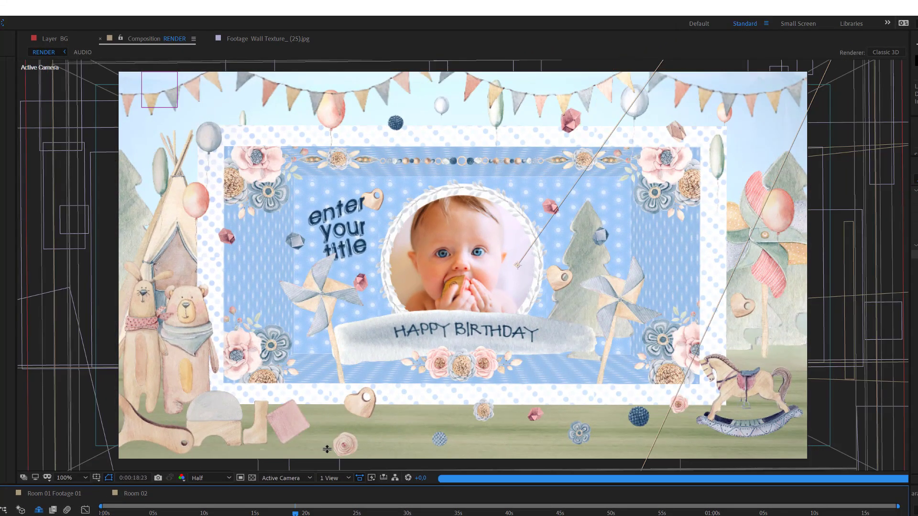
{"action": "left_click", "coordinate": [385, 507]}
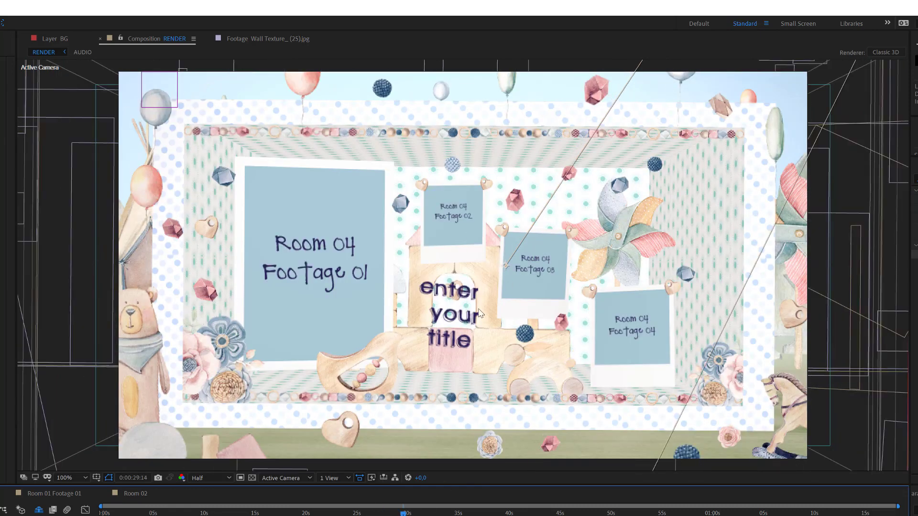
{"action": "left_click", "coordinate": [403, 507]}
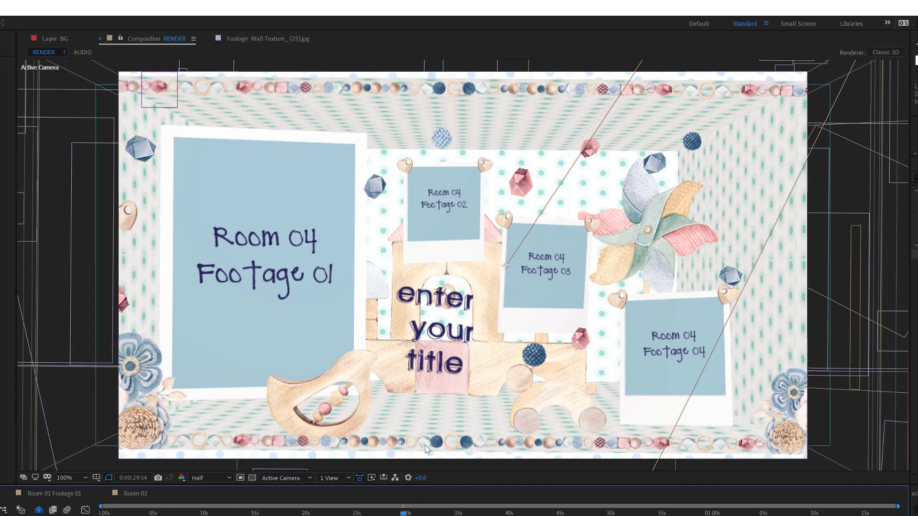
{"action": "left_click", "coordinate": [438, 513]}
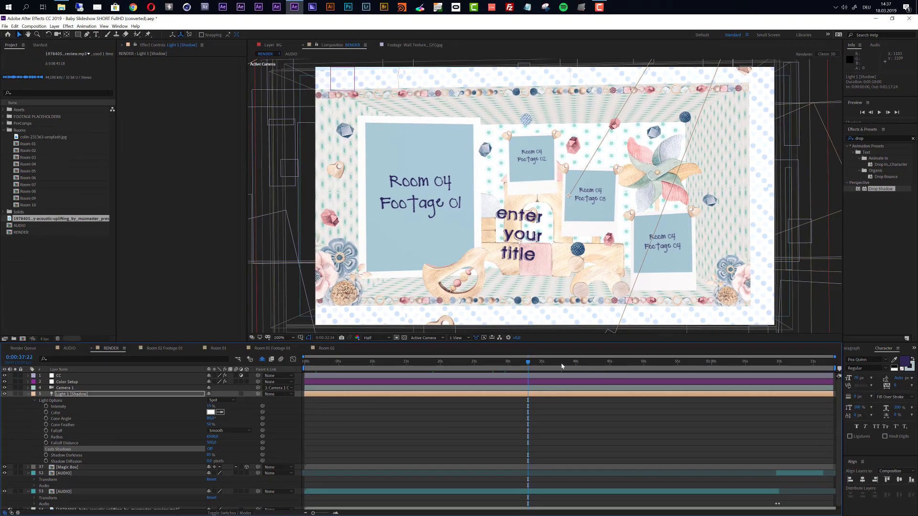
{"action": "left_click", "coordinate": [561, 363]}
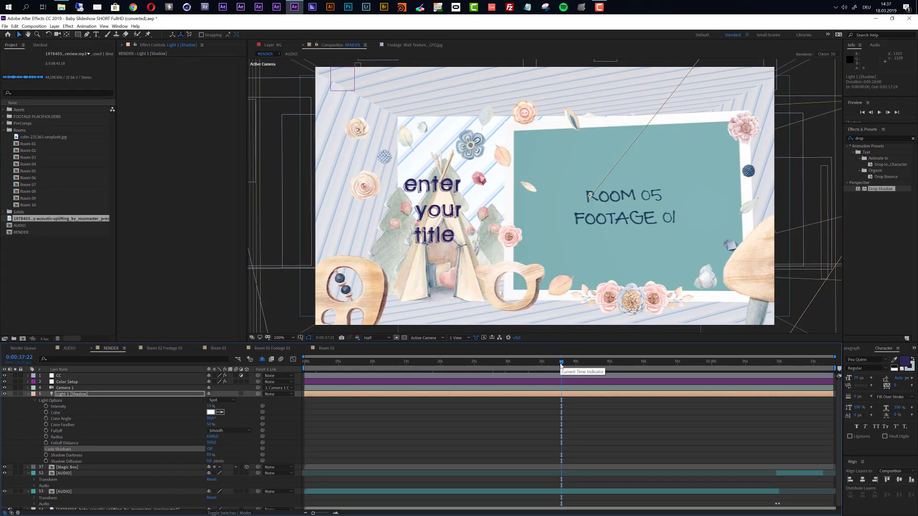